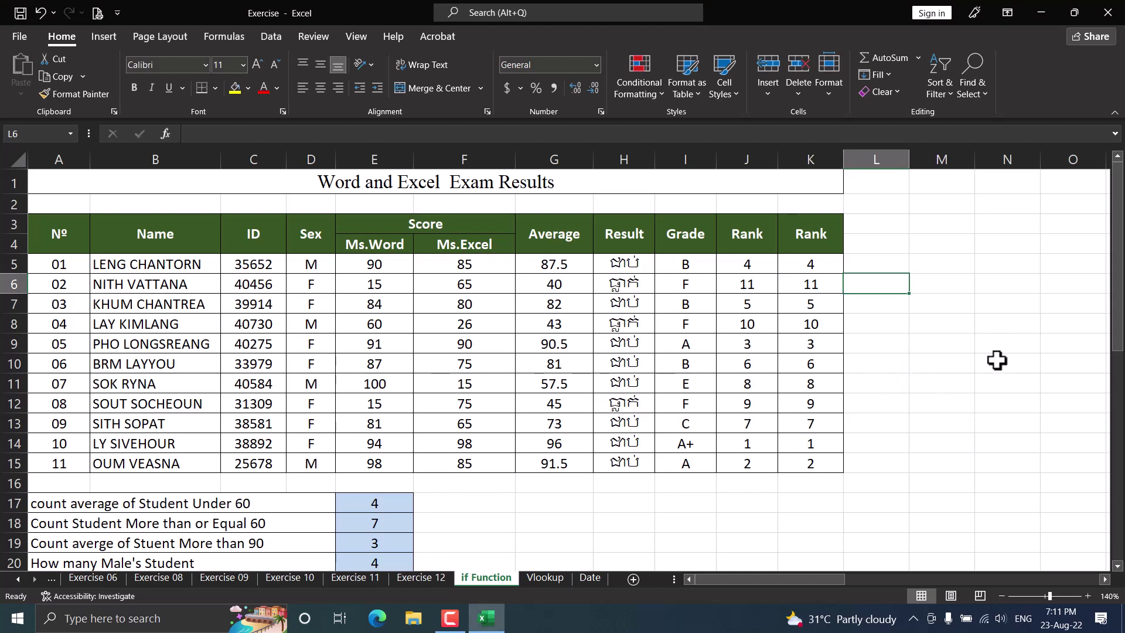
- Select the Word and Excel scores in E5:F15
click(648, 89)
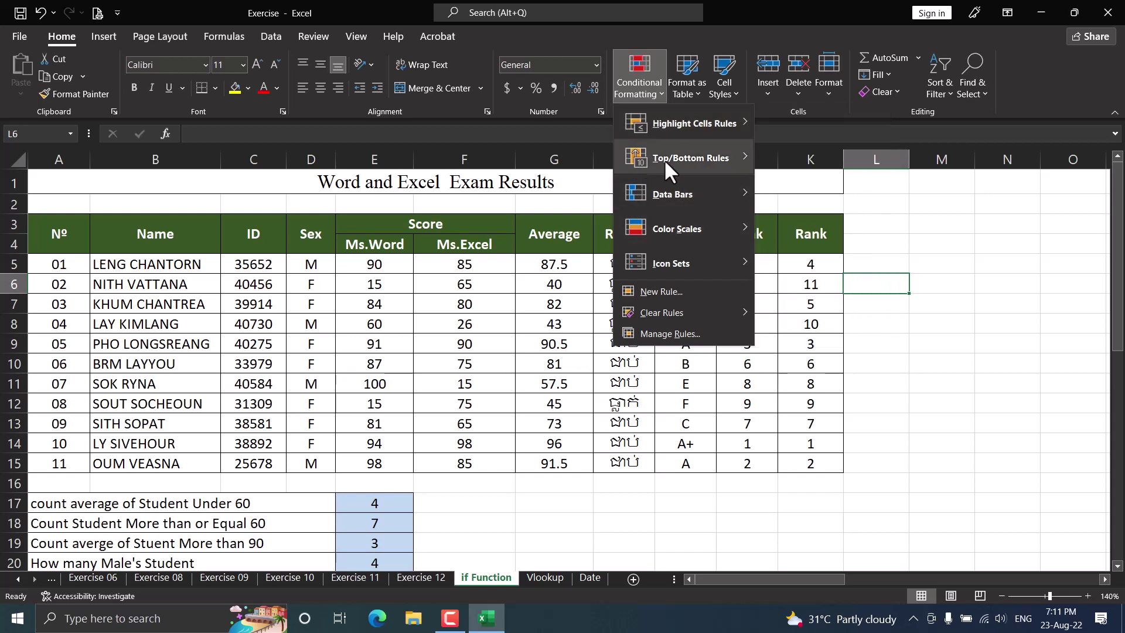
click(645, 476)
click(138, 361)
click(563, 324)
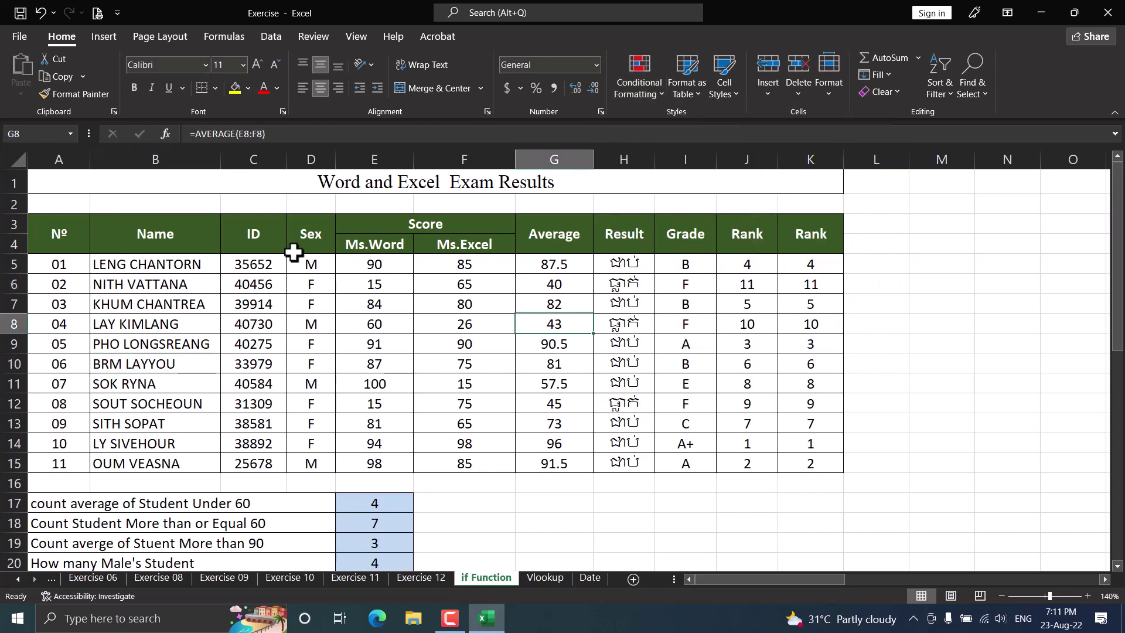
drag(375, 263, 484, 460)
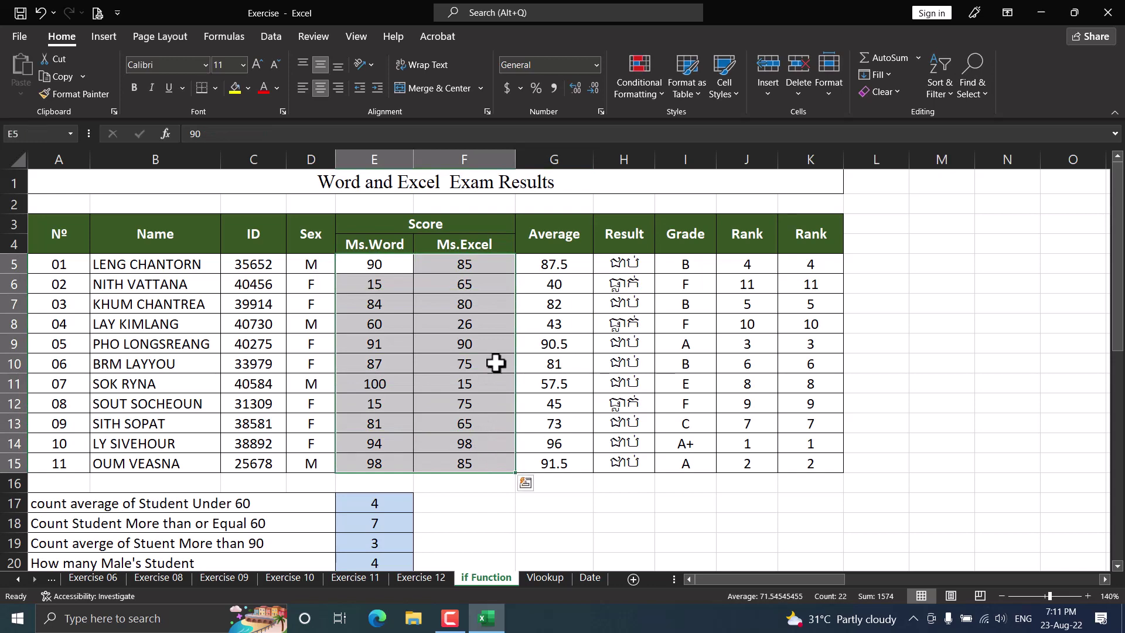
- Start a Top 10 Items rule, previewing Yellow Fill and then Red Text
click(632, 100)
mouse_move(691, 158)
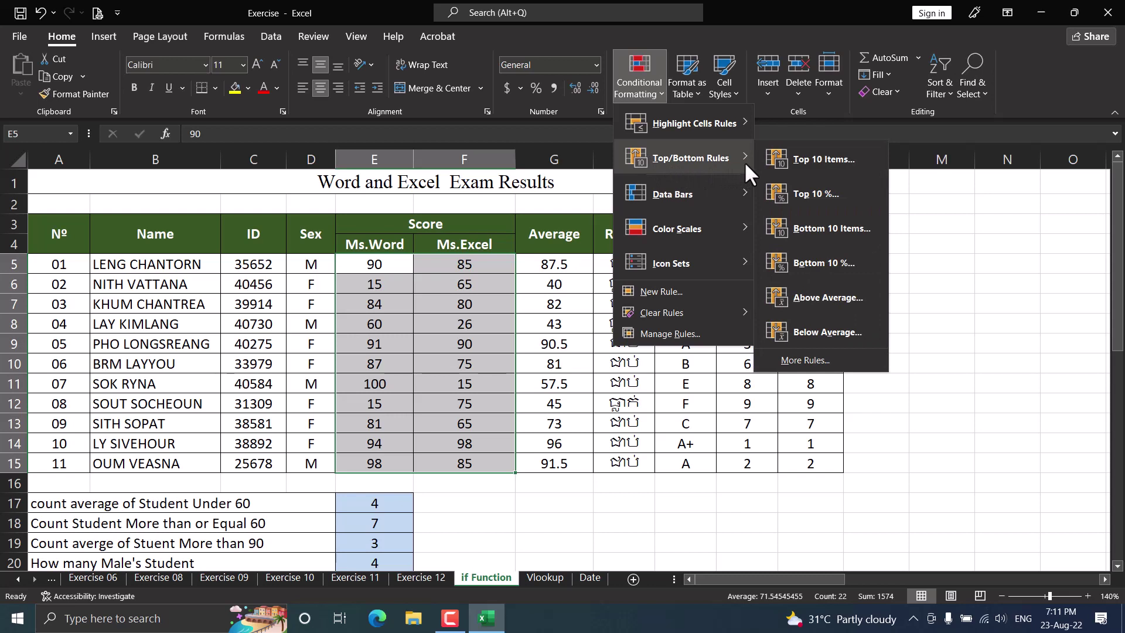
click(827, 159)
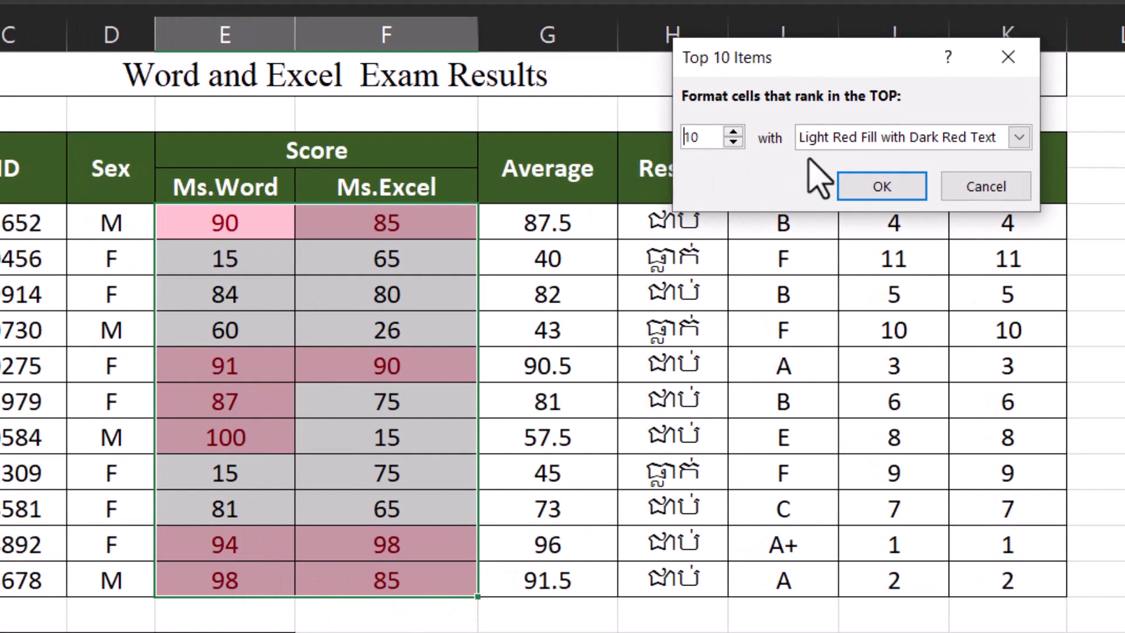
click(1019, 137)
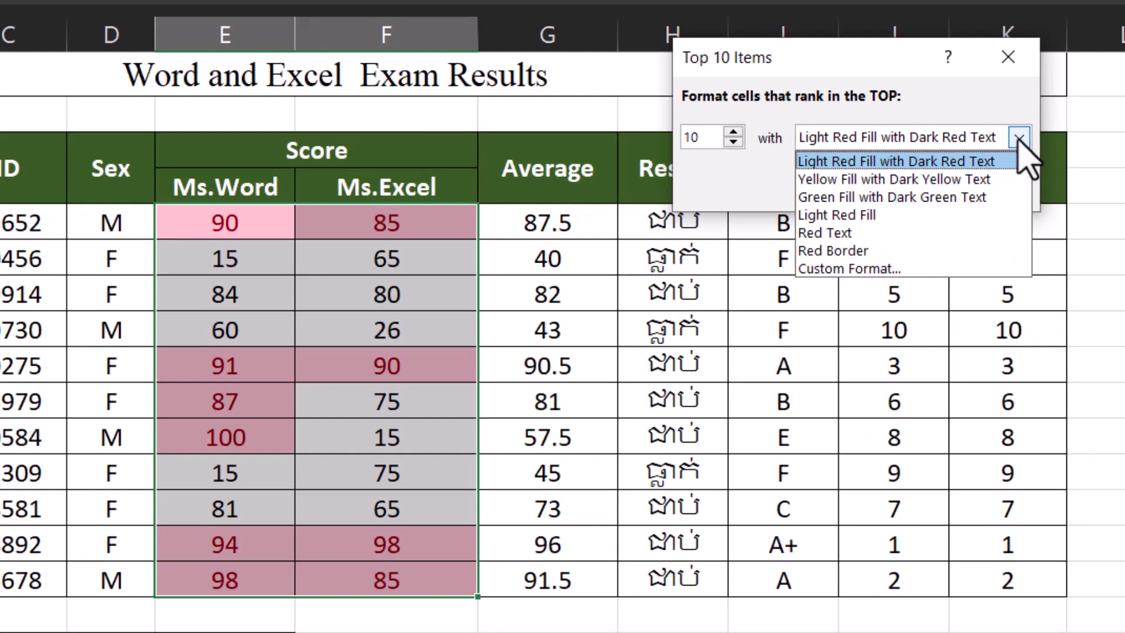
click(962, 179)
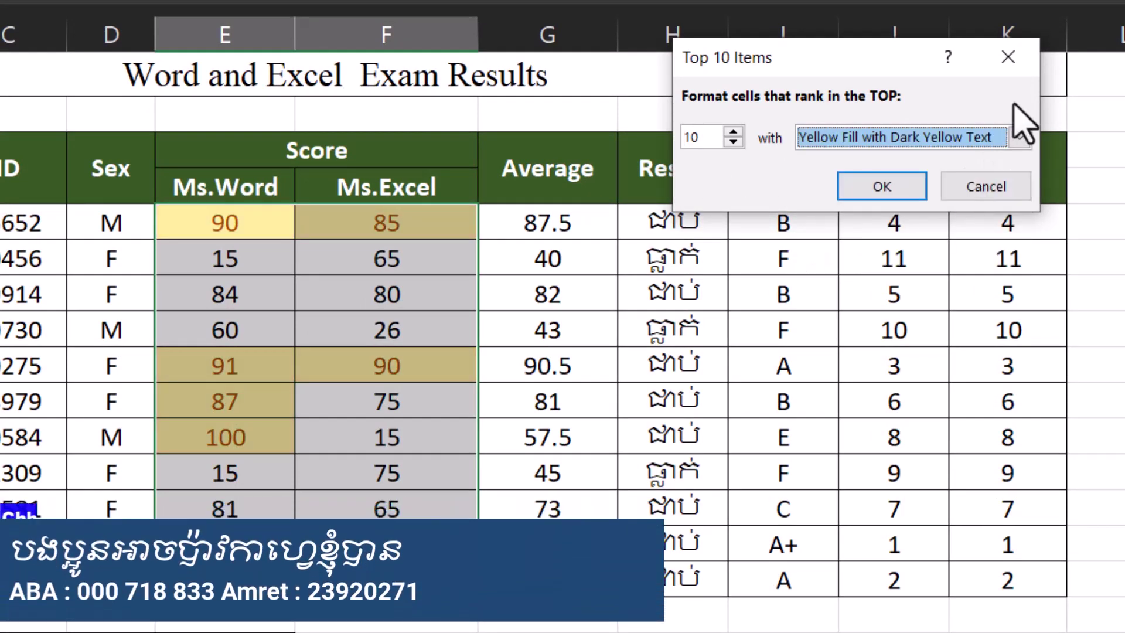
click(1019, 137)
click(996, 231)
click(1020, 137)
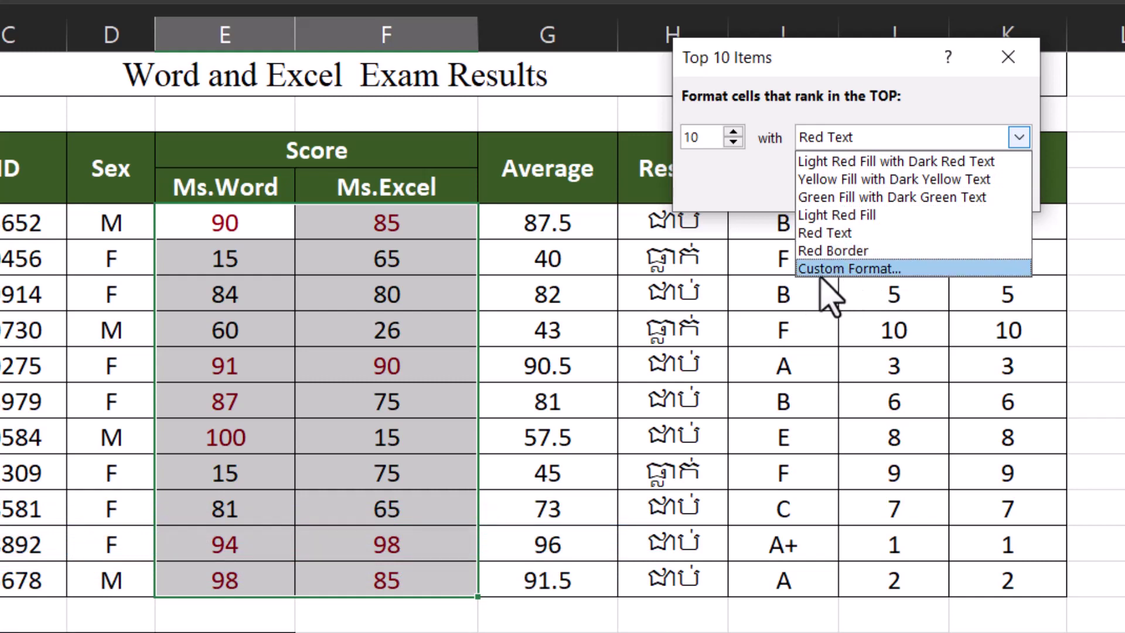
click(863, 269)
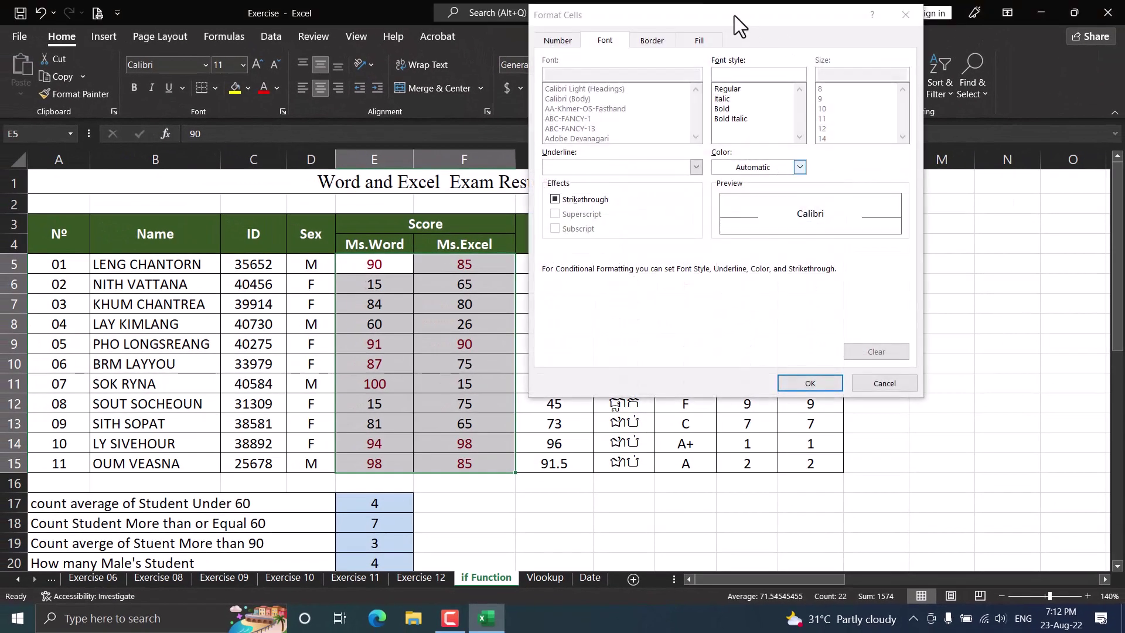
click(700, 41)
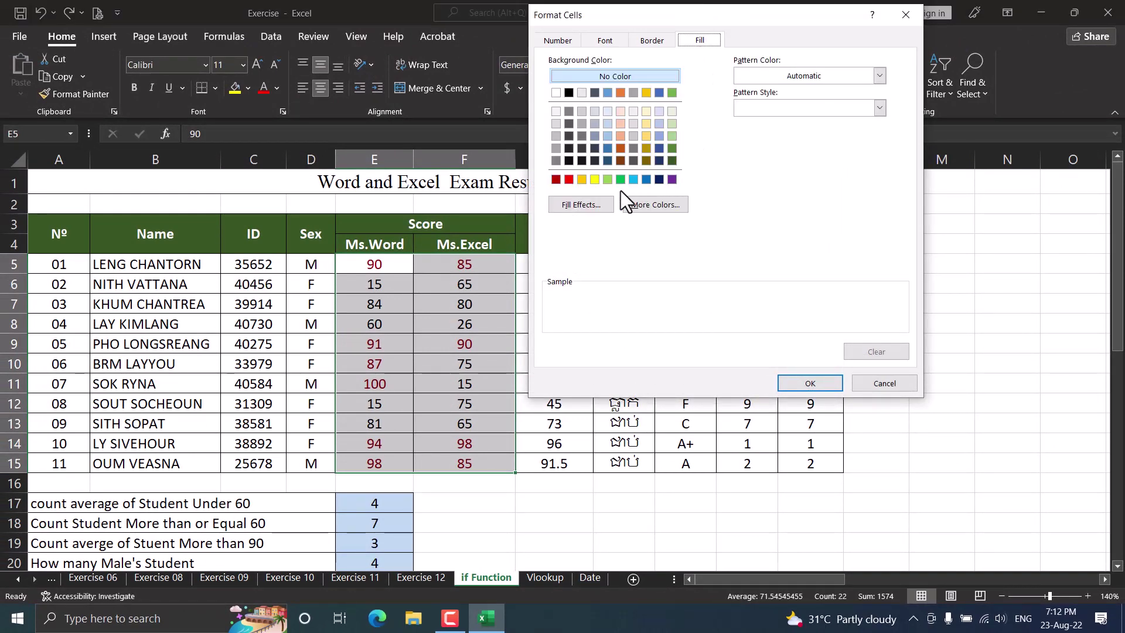
click(594, 180)
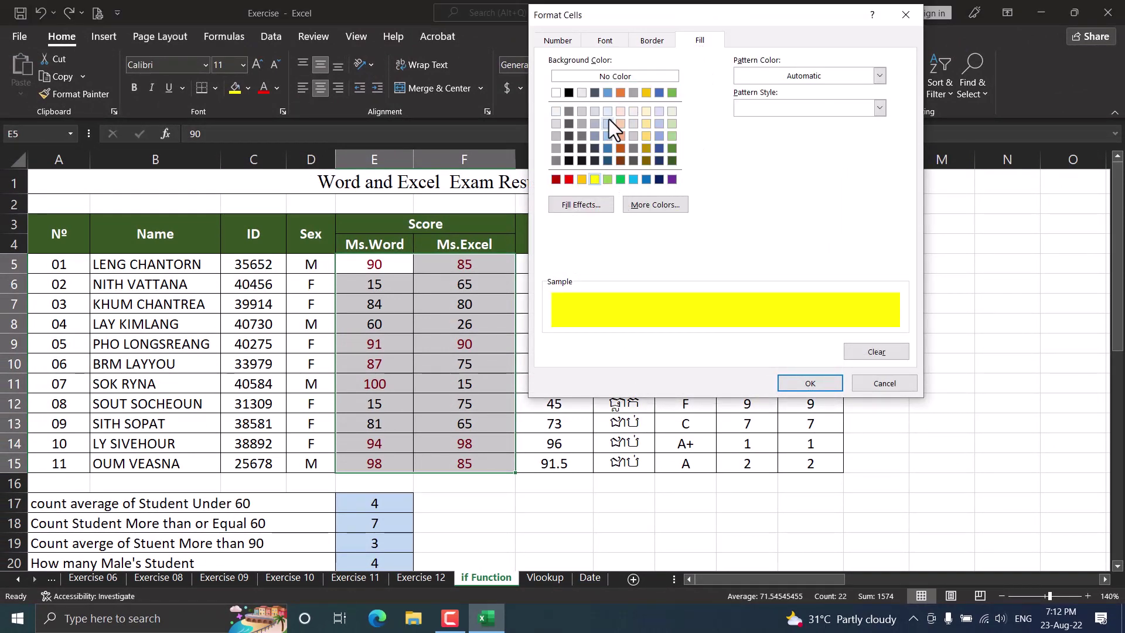
click(595, 135)
click(659, 136)
click(659, 147)
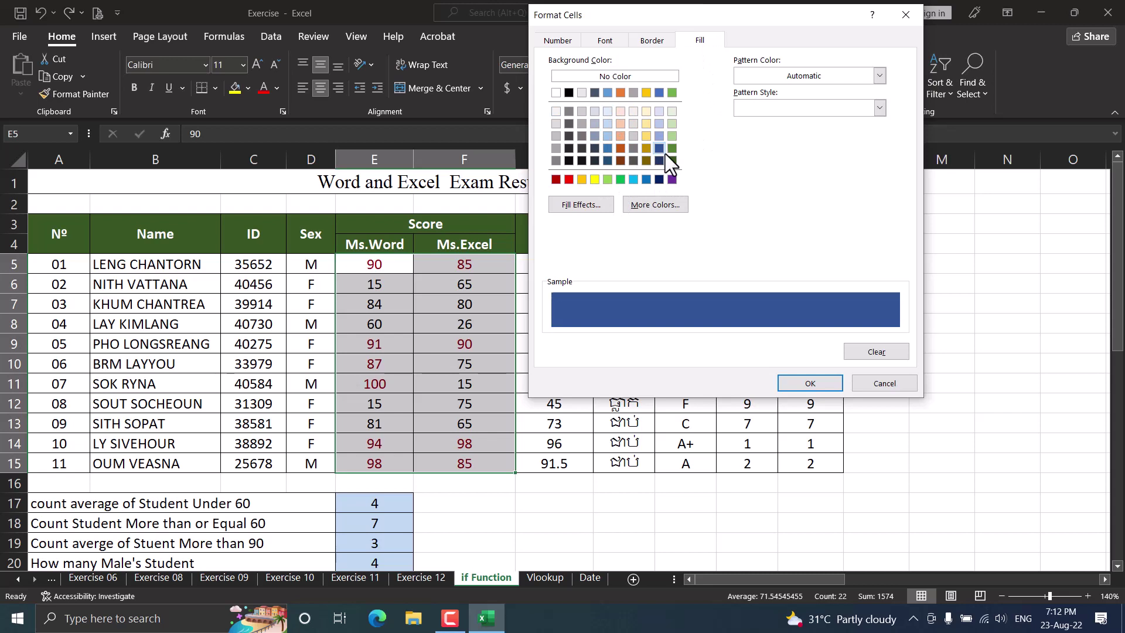
click(582, 205)
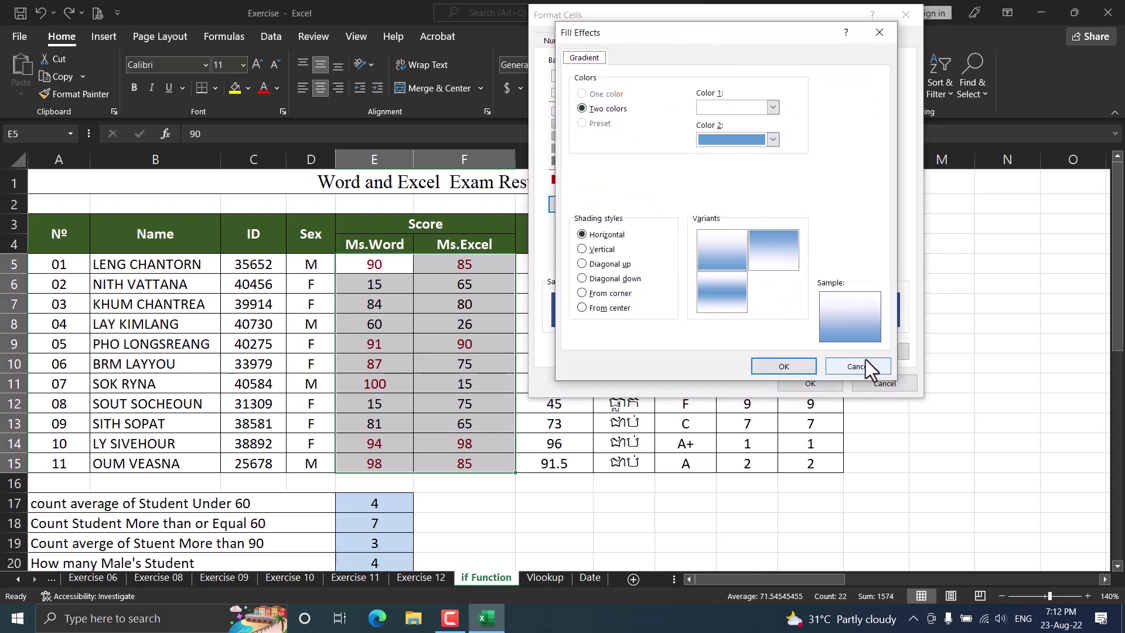
click(589, 248)
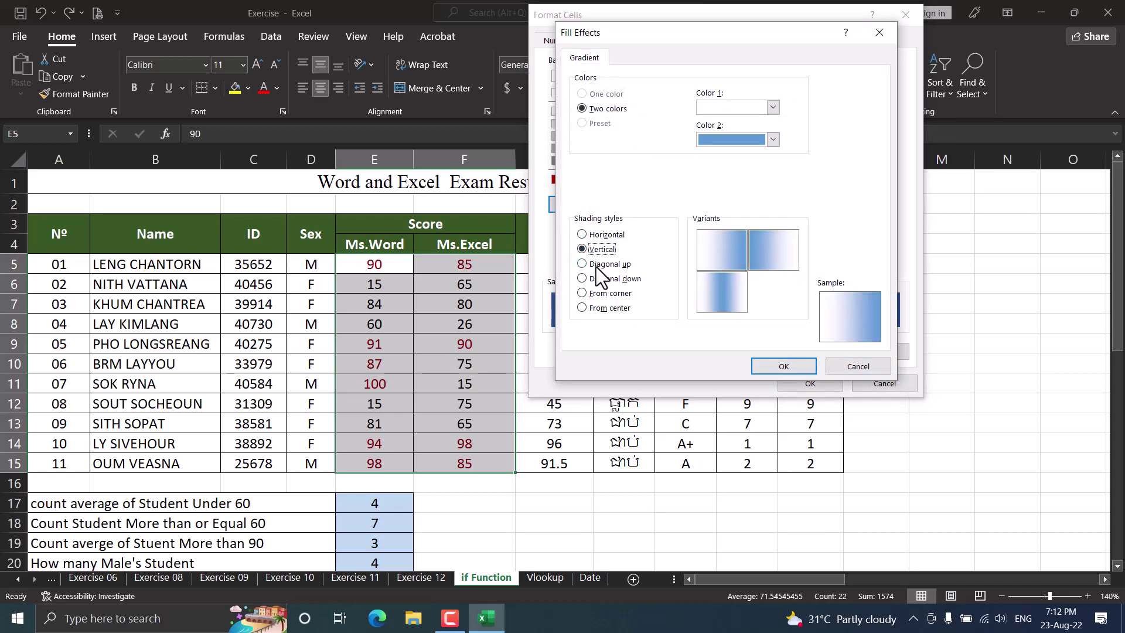
click(596, 264)
click(859, 367)
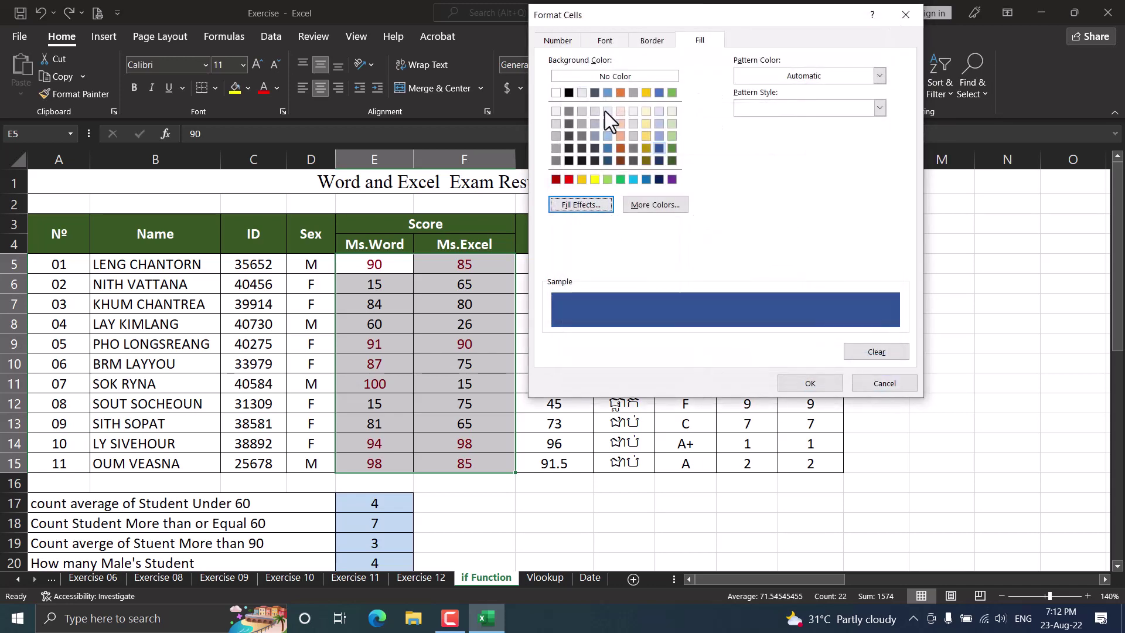
click(604, 40)
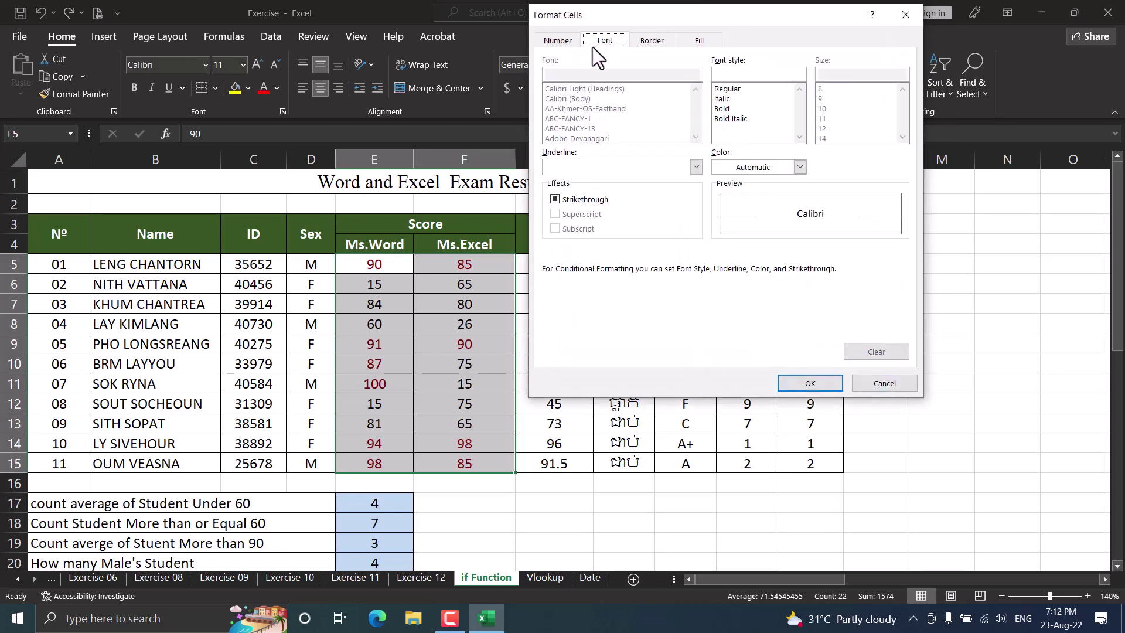
click(723, 98)
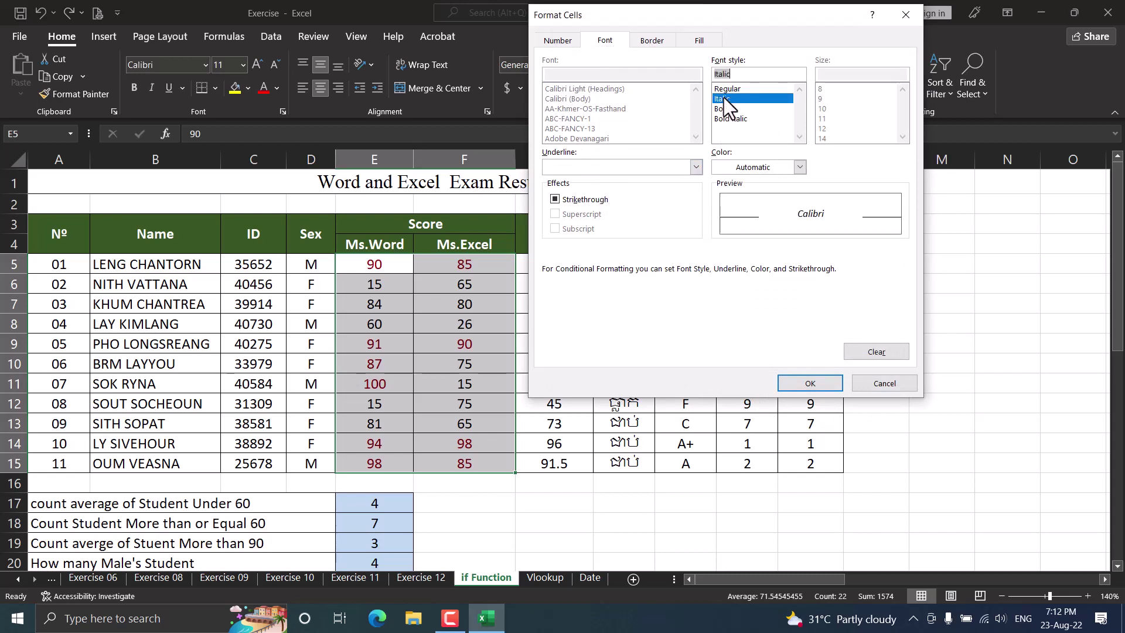
click(727, 110)
click(723, 97)
click(724, 110)
click(726, 118)
click(725, 100)
click(884, 384)
- Use Yellow Fill with Dark Yellow Text and try top counts of 2, 3 and 4
click(769, 217)
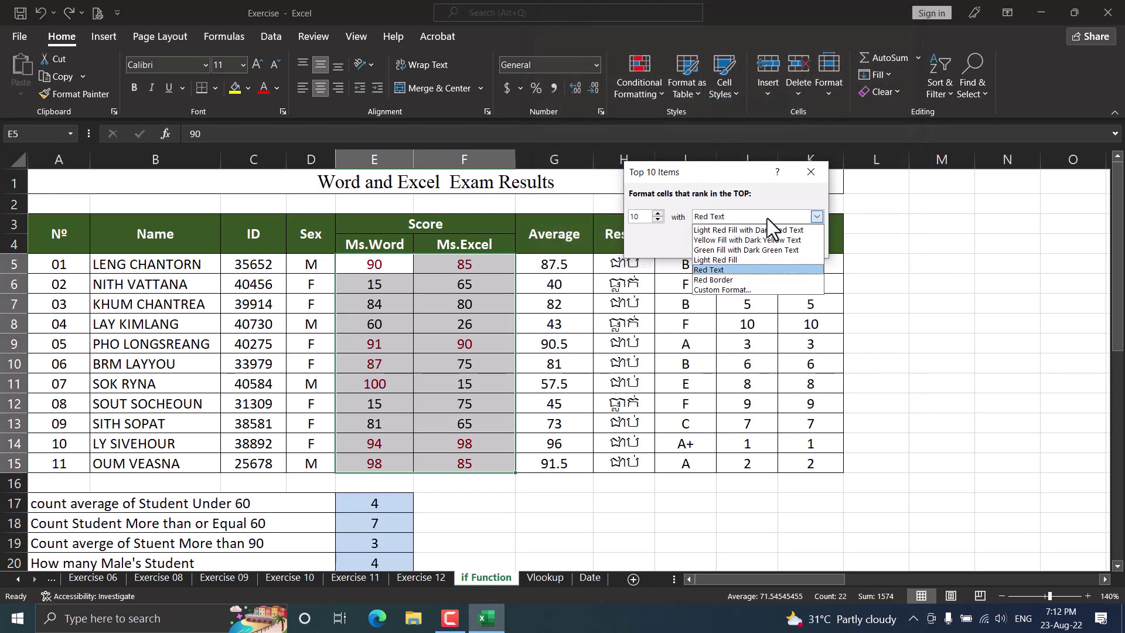
click(733, 240)
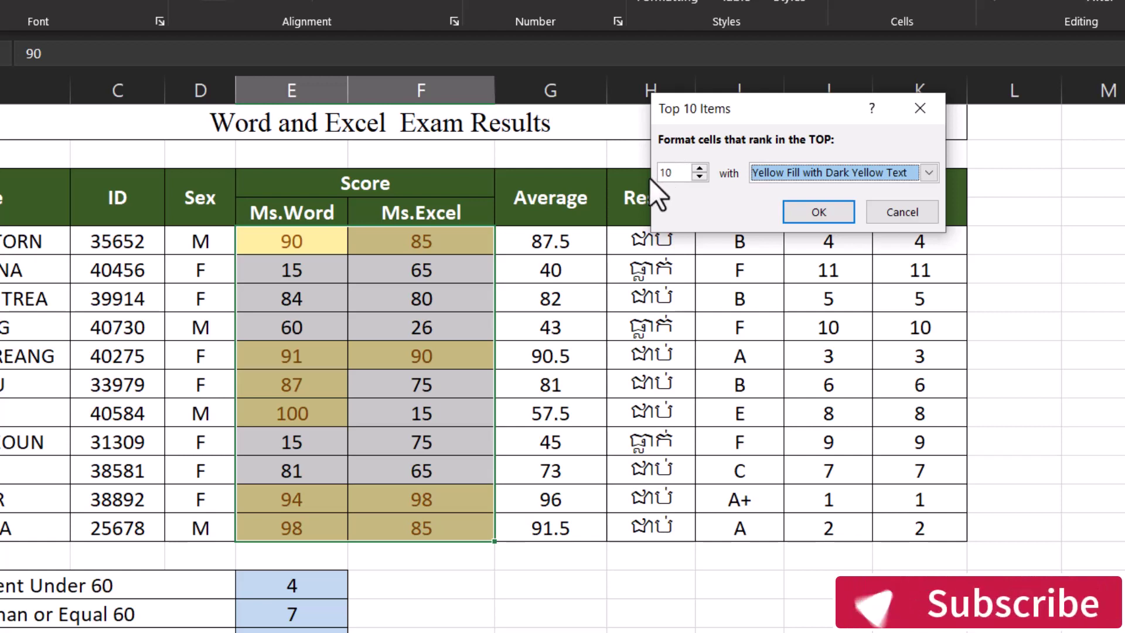
drag(676, 174, 656, 172)
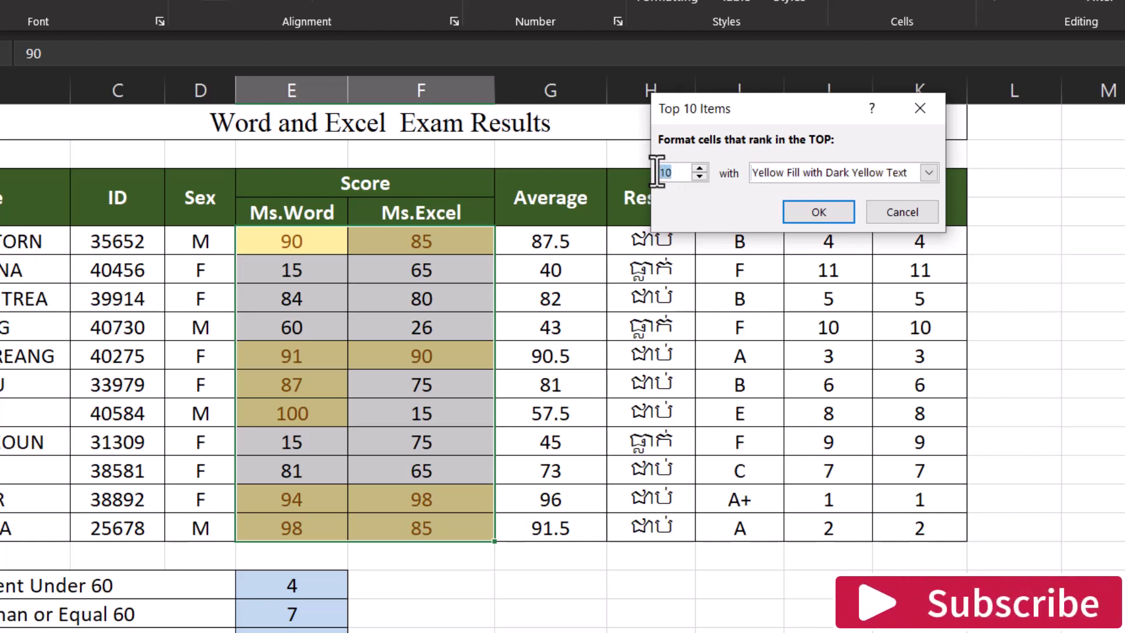
text(2)
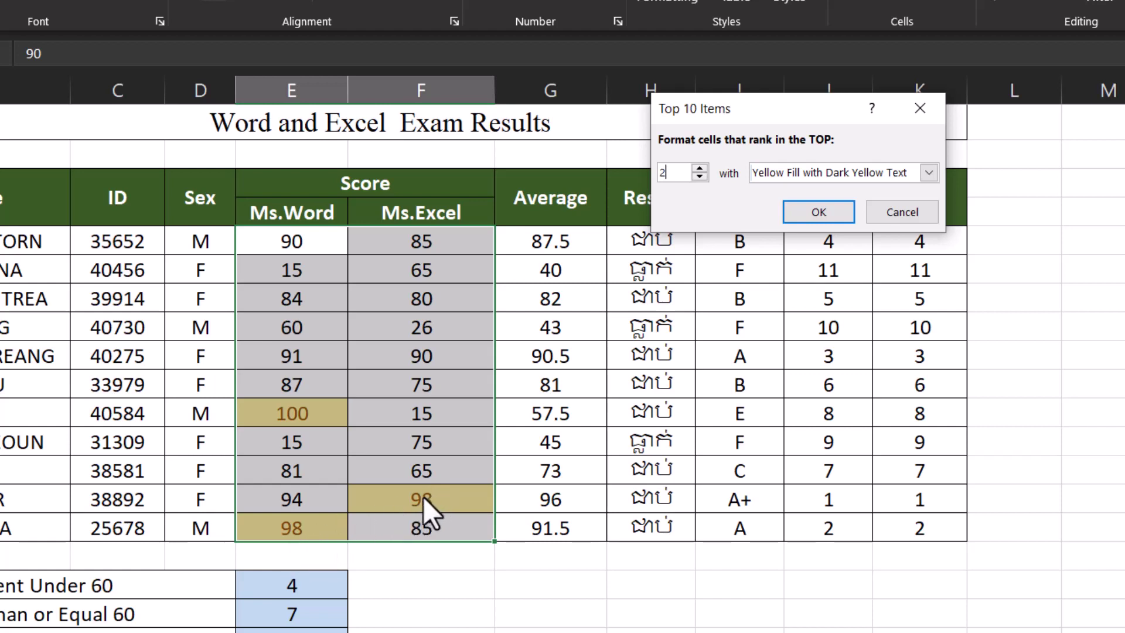
click(699, 168)
key(BackSpace)
text(4)
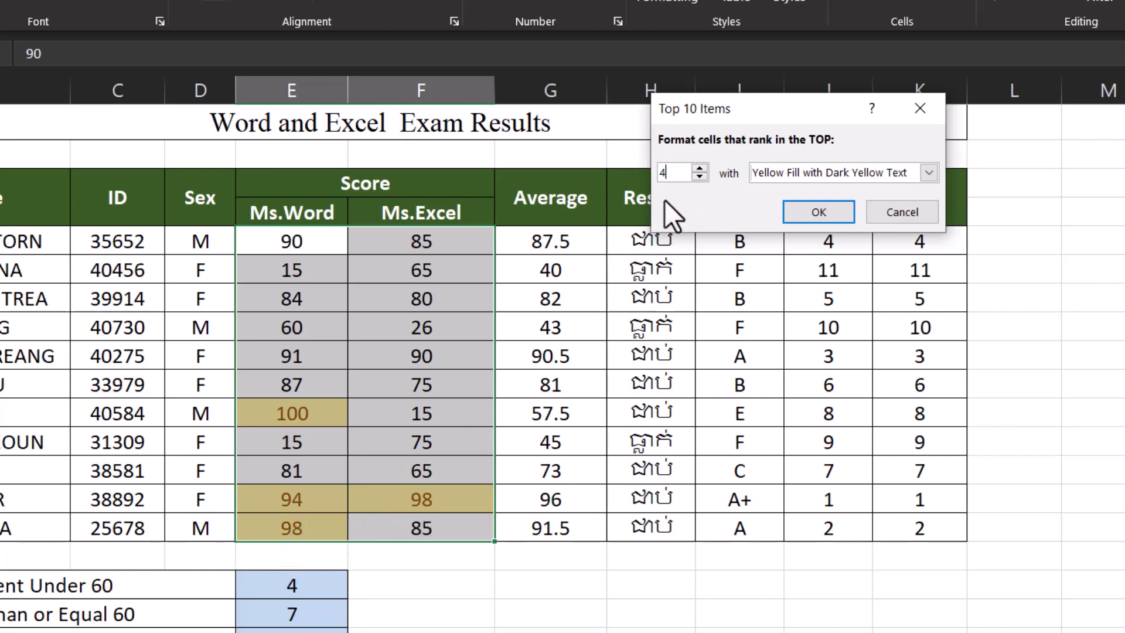
- Try top counts of 1, 2, 3 and 5, then cancel without applying the rule
double_click(683, 170)
text(1)
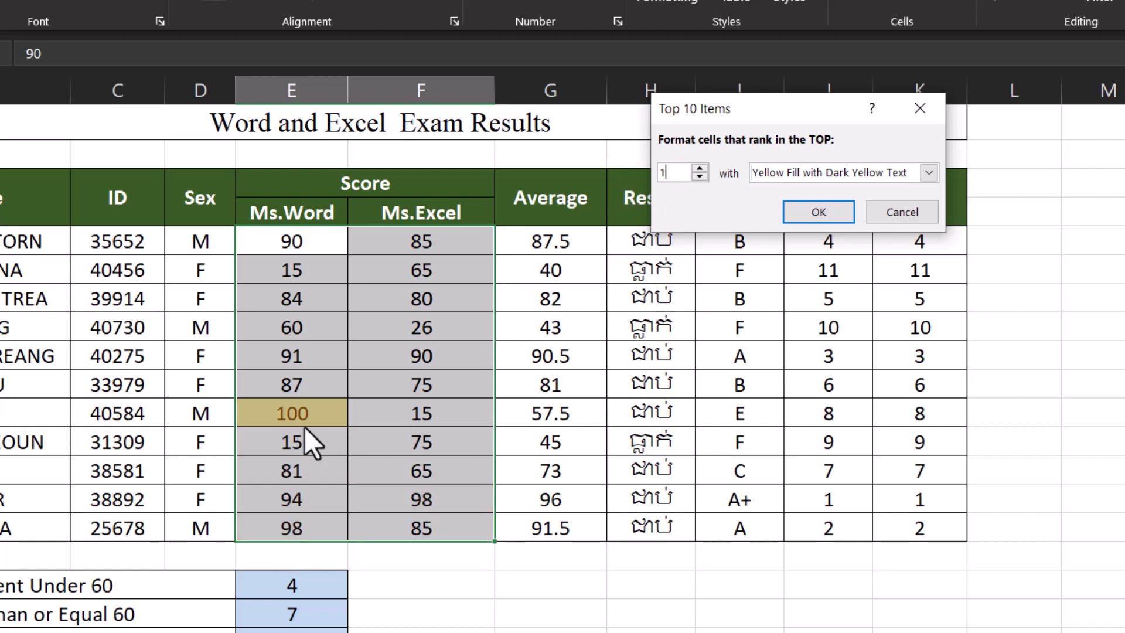
key(BackSpace)
text(2)
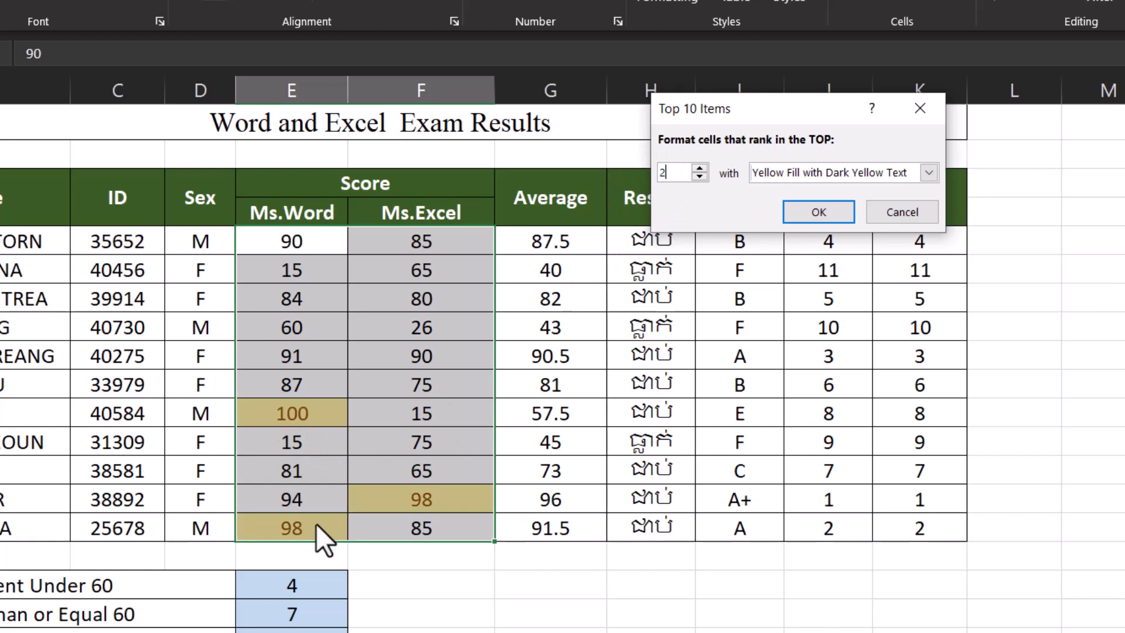
key(BackSpace)
text(3)
double_click(665, 172)
text(5)
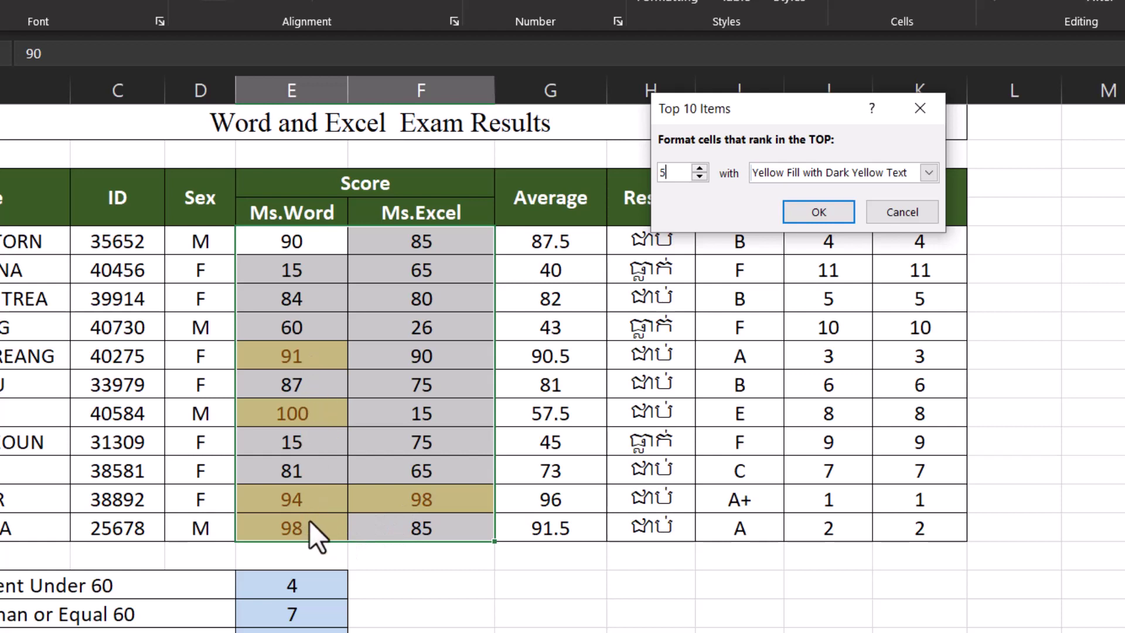
click(902, 212)
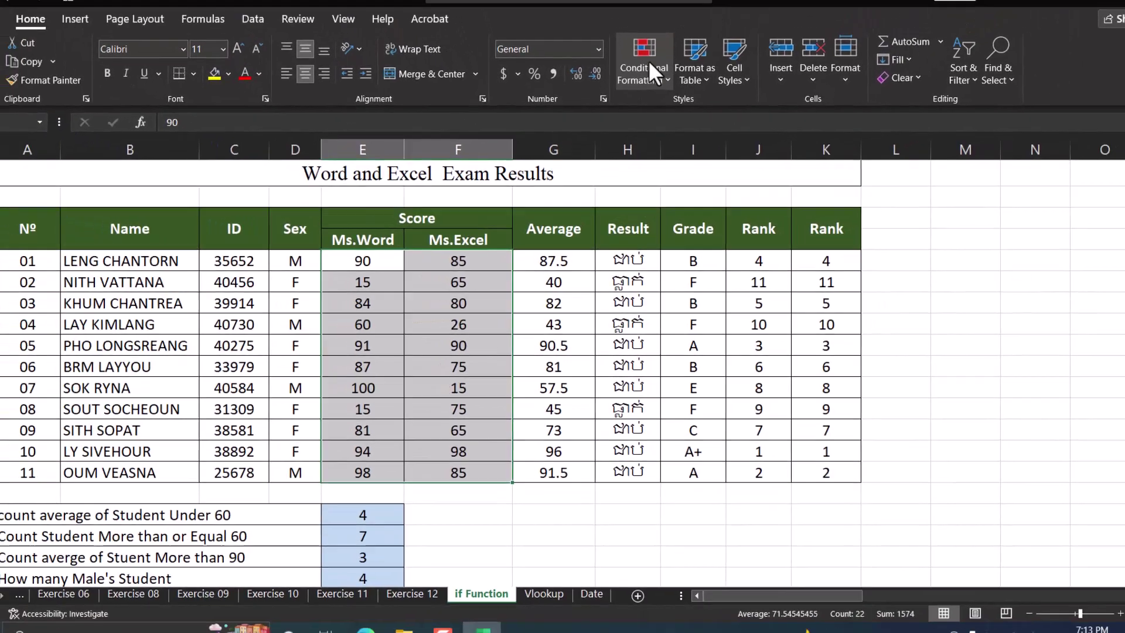
click(641, 75)
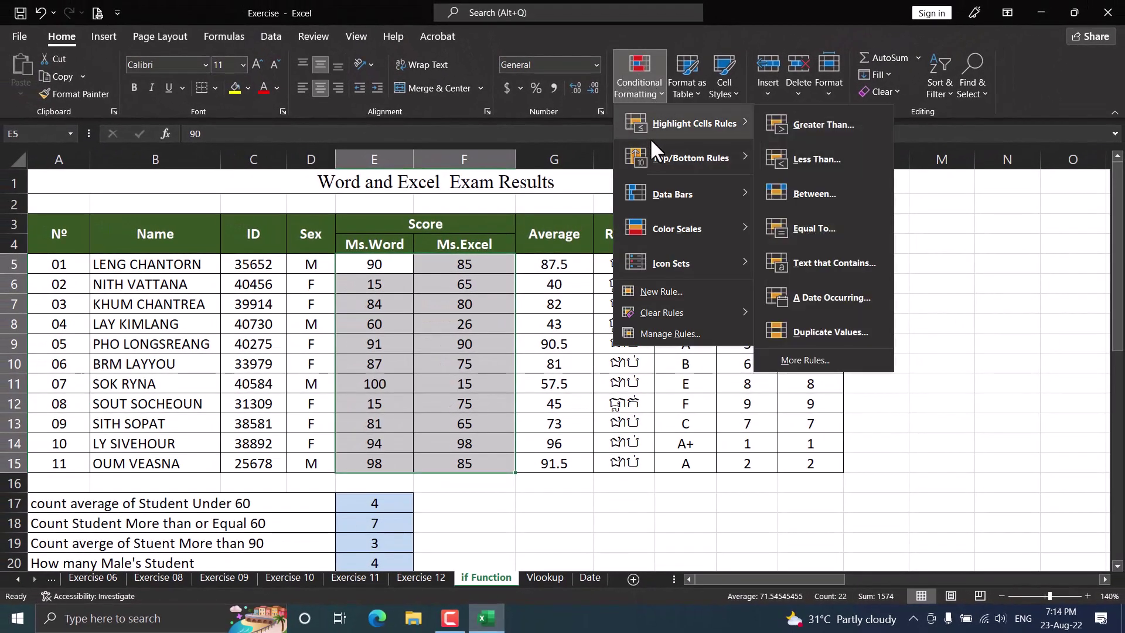
mouse_move(690, 158)
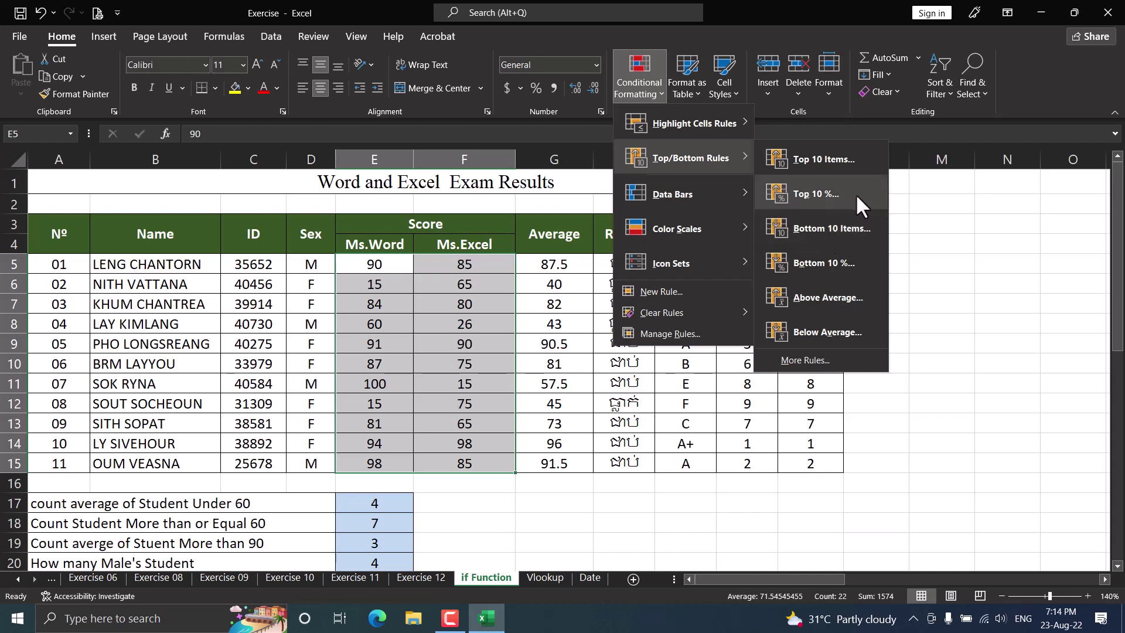
click(838, 227)
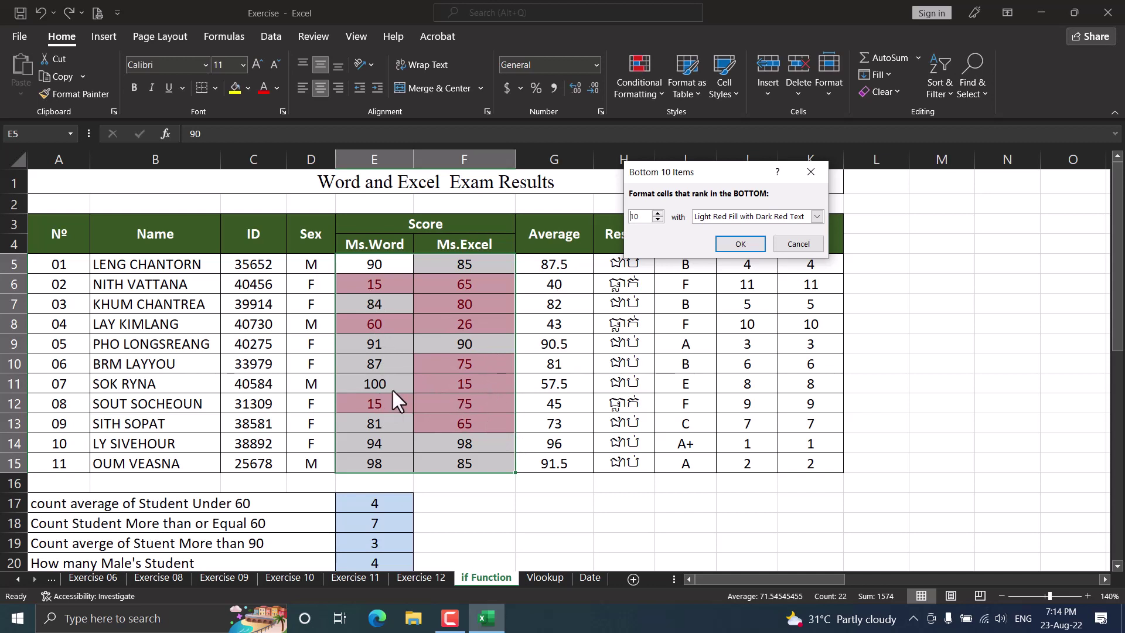
key(BackSpace)
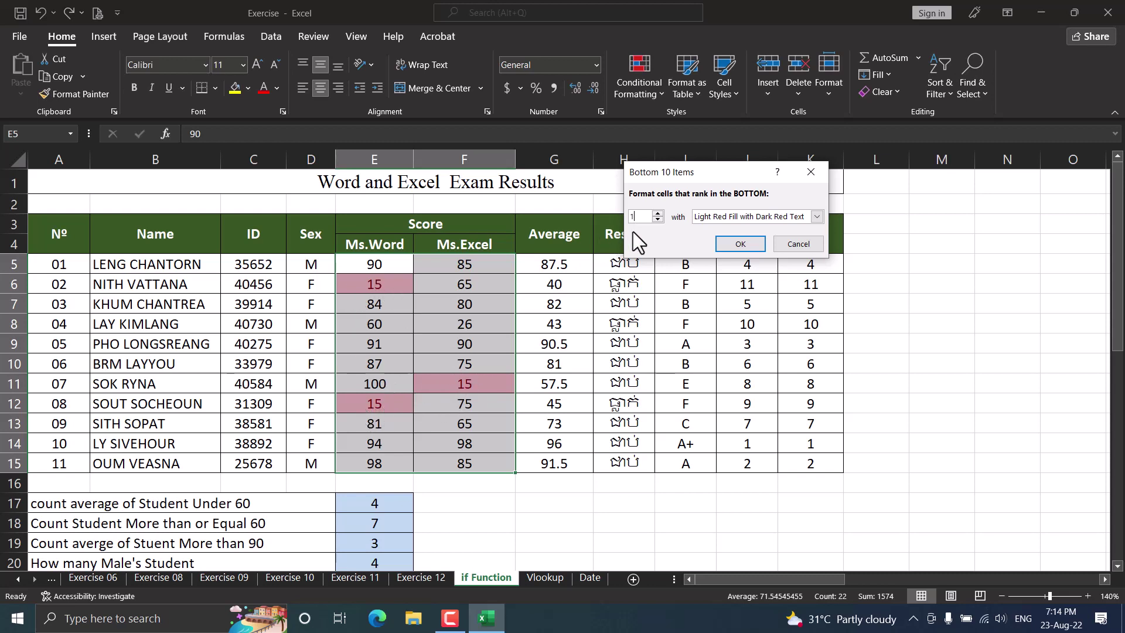
text(2)
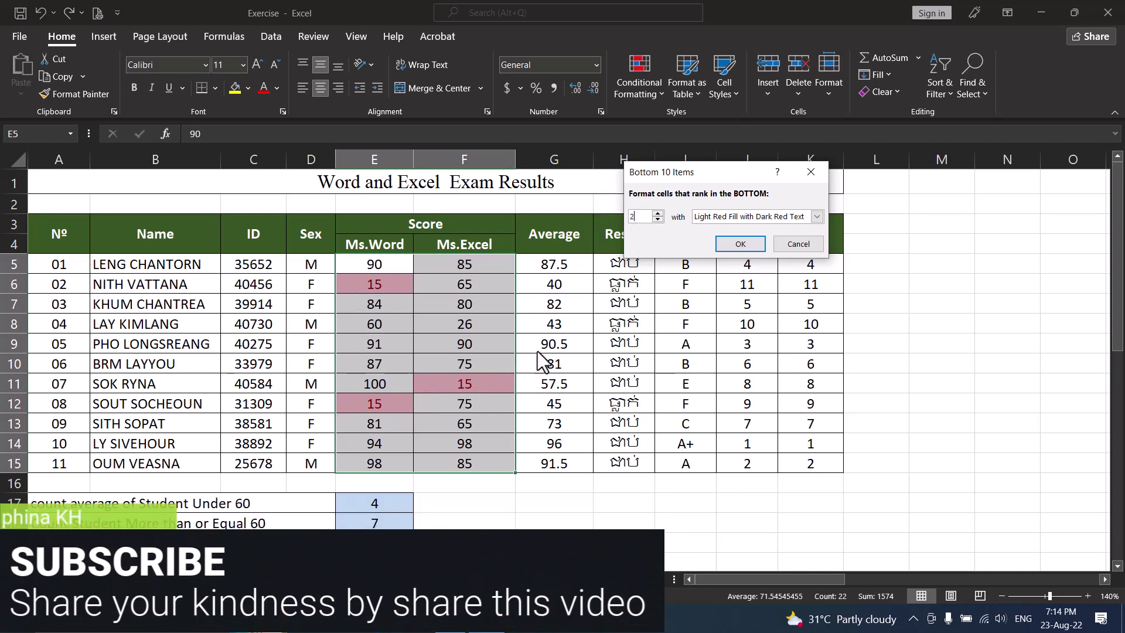
double_click(639, 216)
text(3)
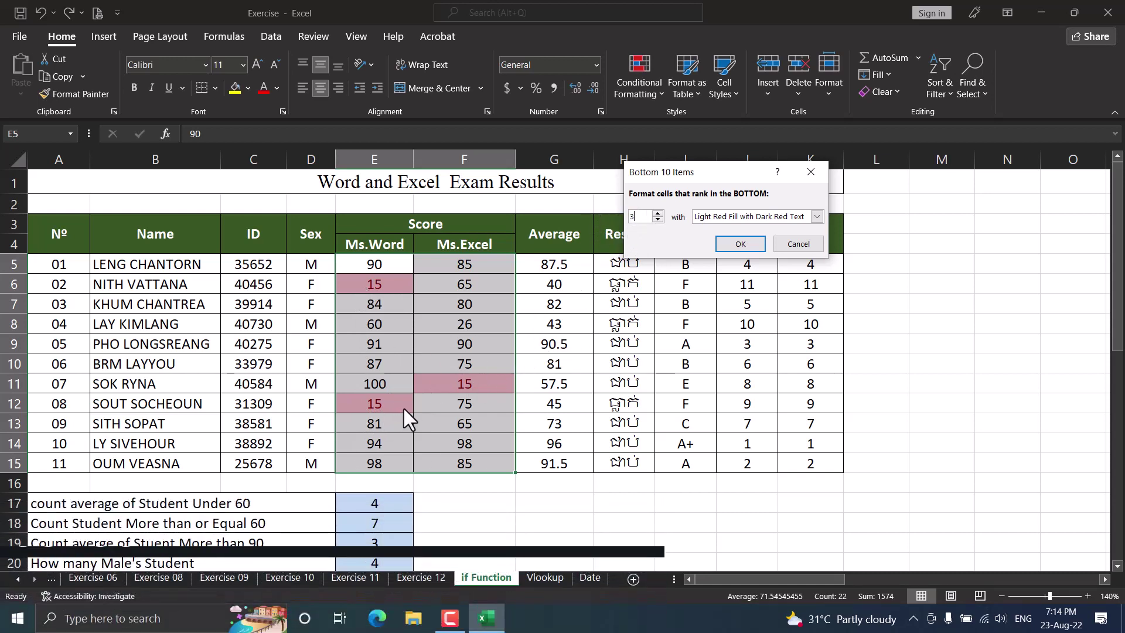
double_click(634, 218)
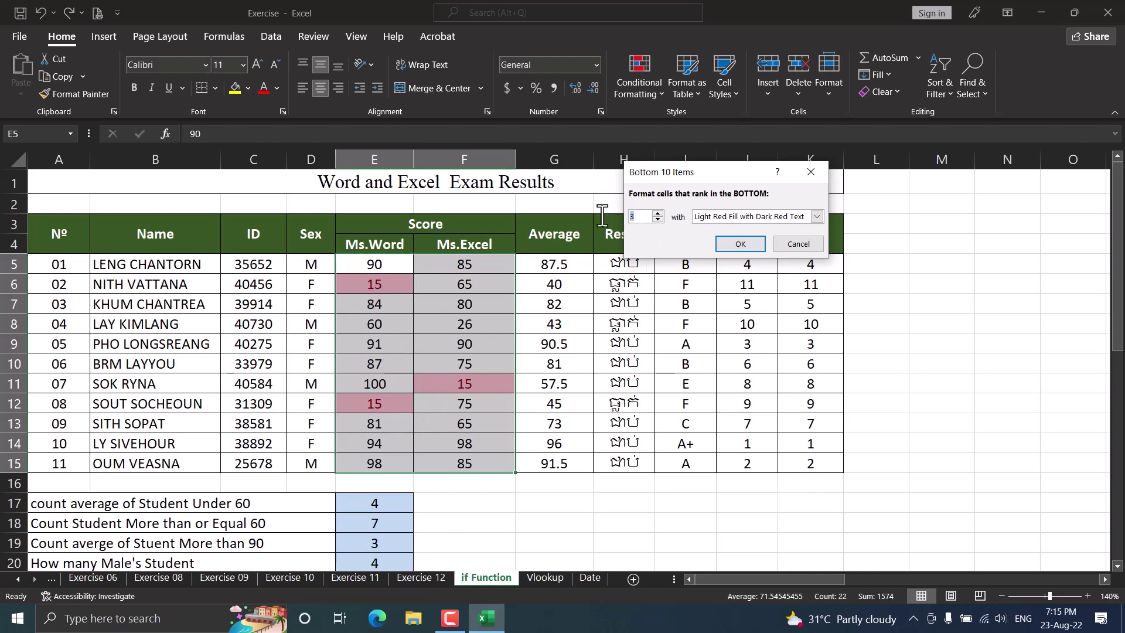
text(4)
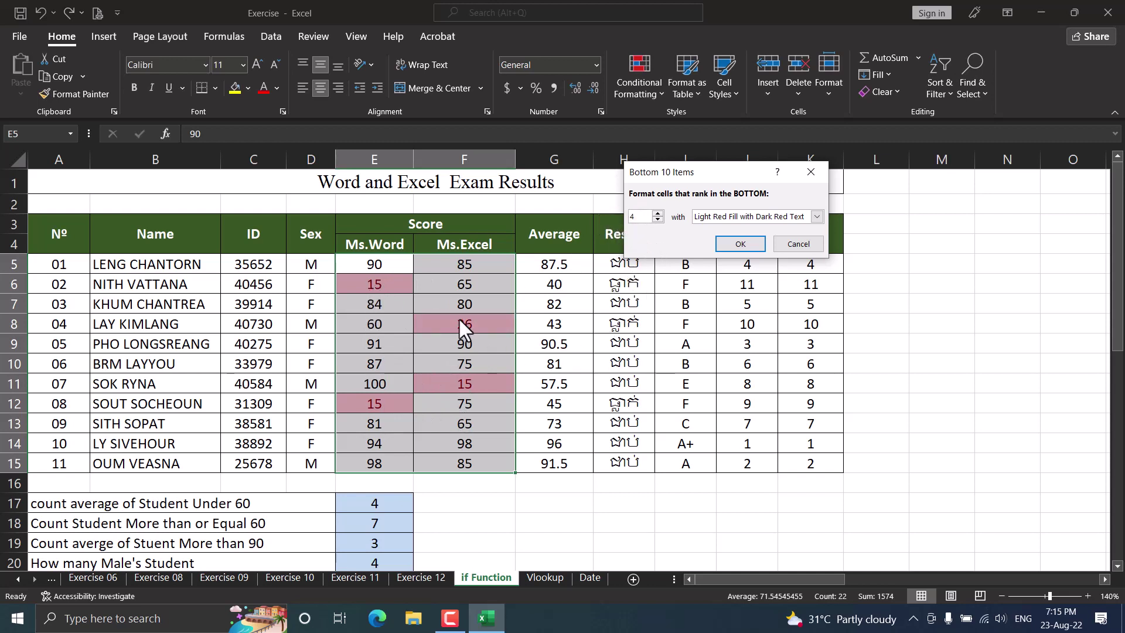
key(BackSpace)
text(5)
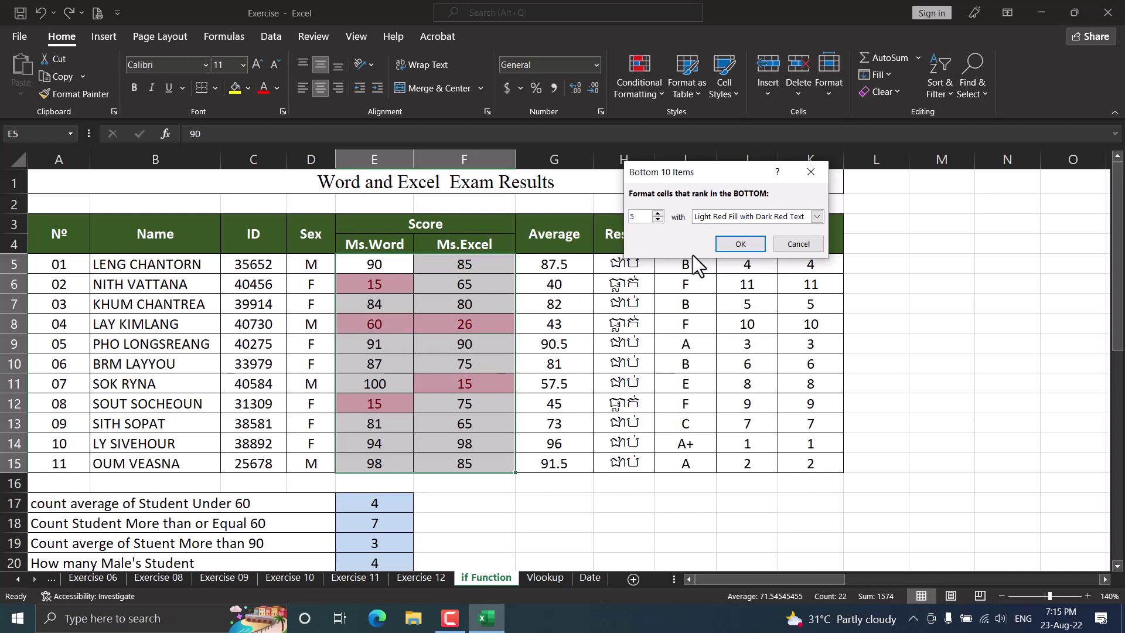
drag(648, 218, 602, 226)
text(2)
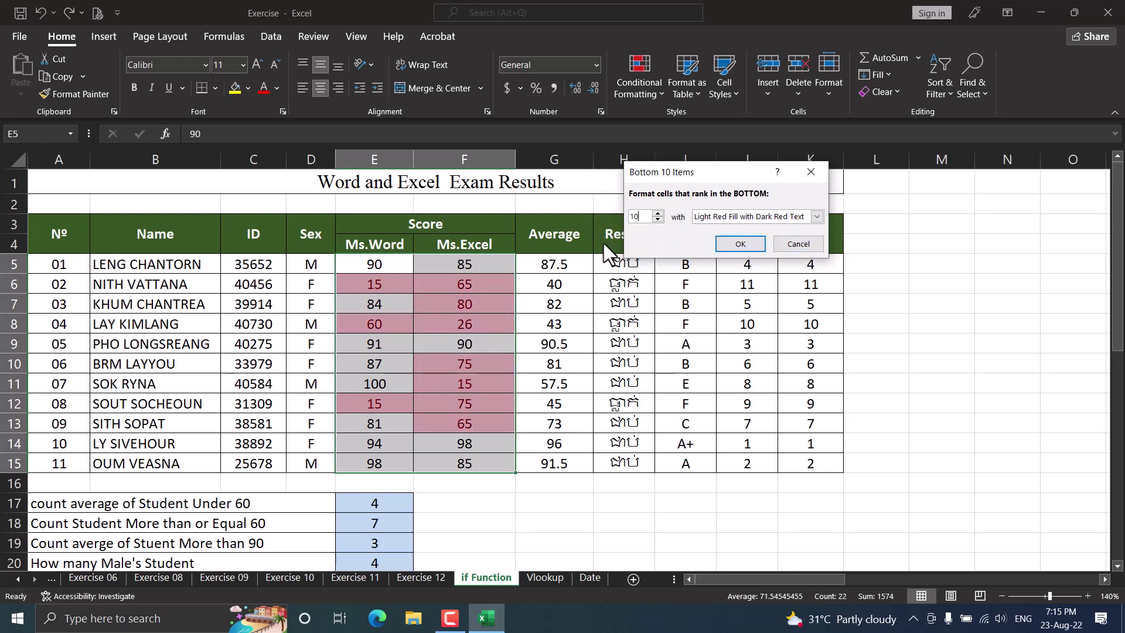
text(0)
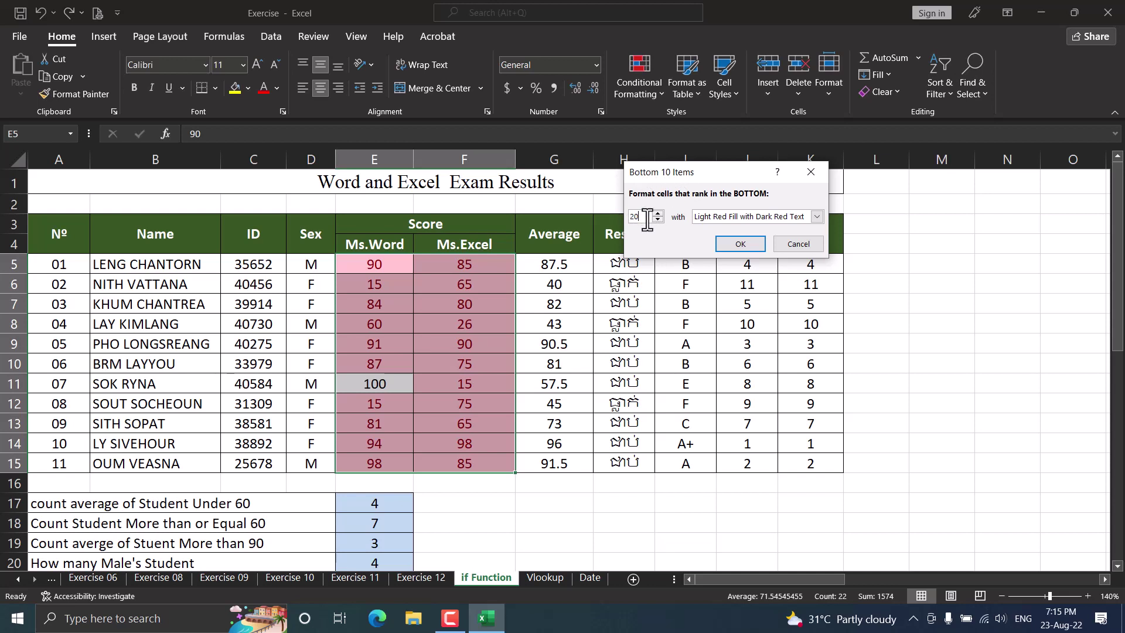
drag(644, 215, 608, 220)
text(1)
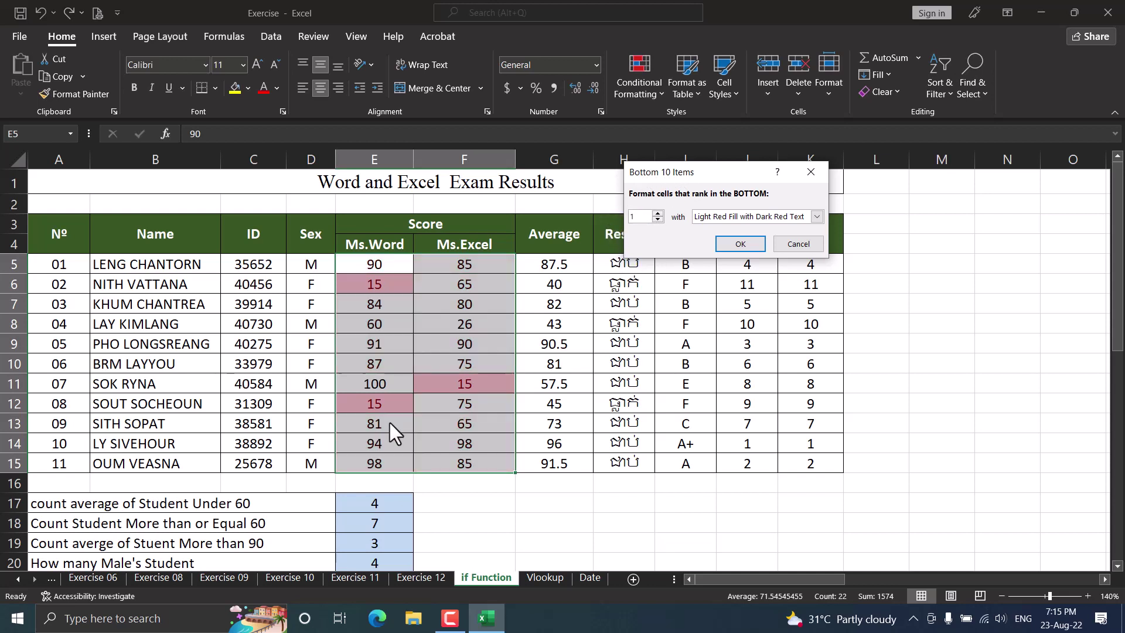
click(798, 244)
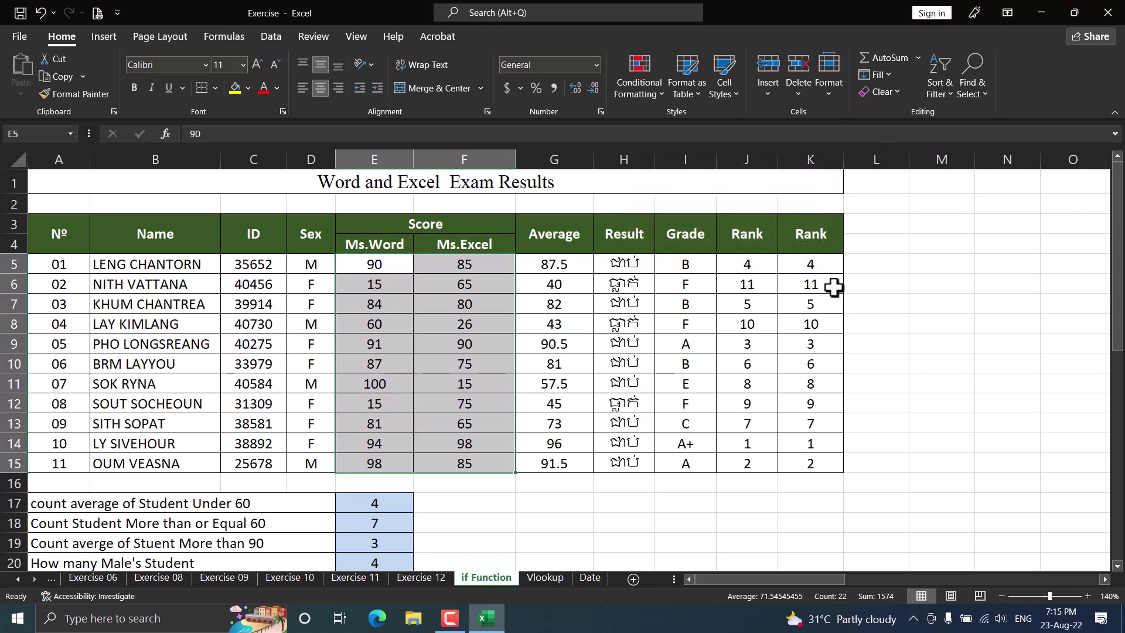
click(638, 92)
mouse_move(690, 158)
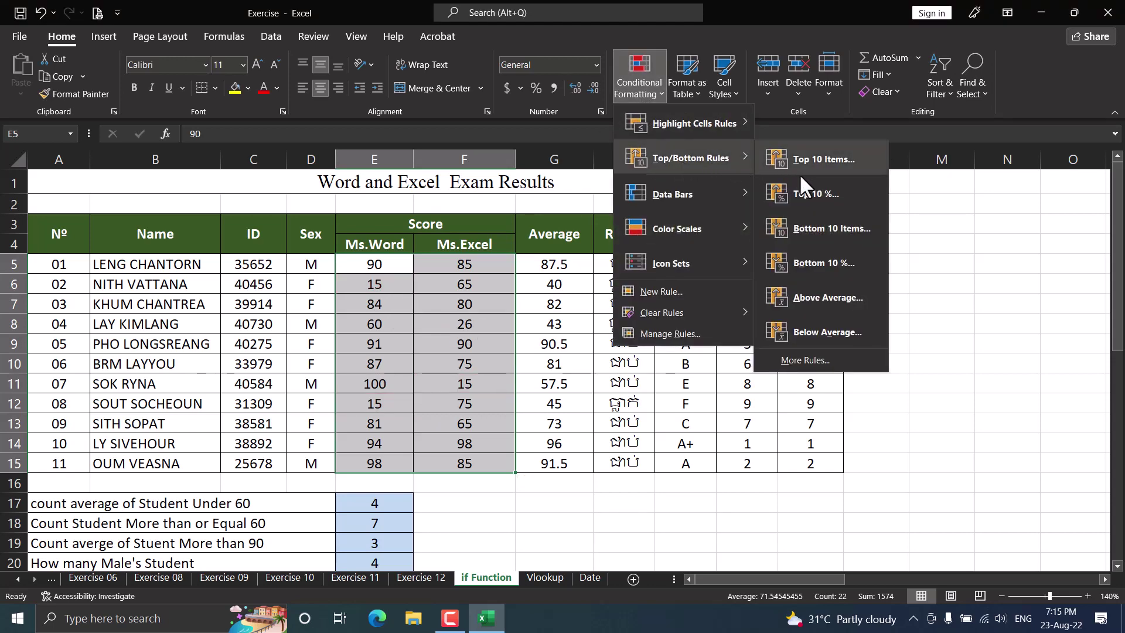
click(827, 312)
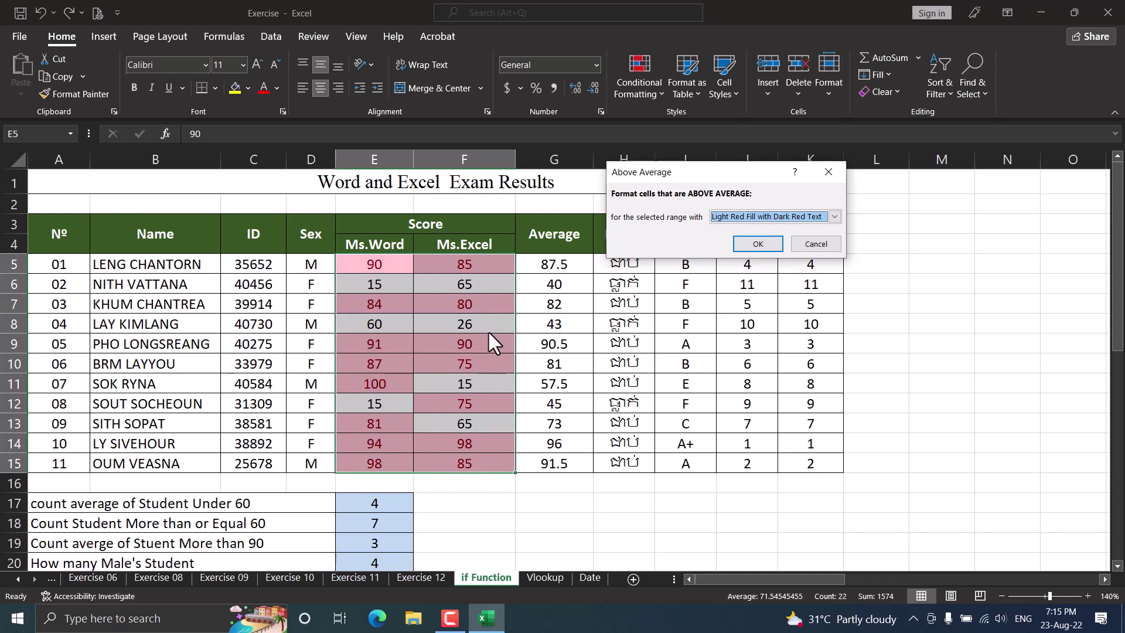
- Dismiss the above-average rule and label cell M5 'Average'
click(824, 246)
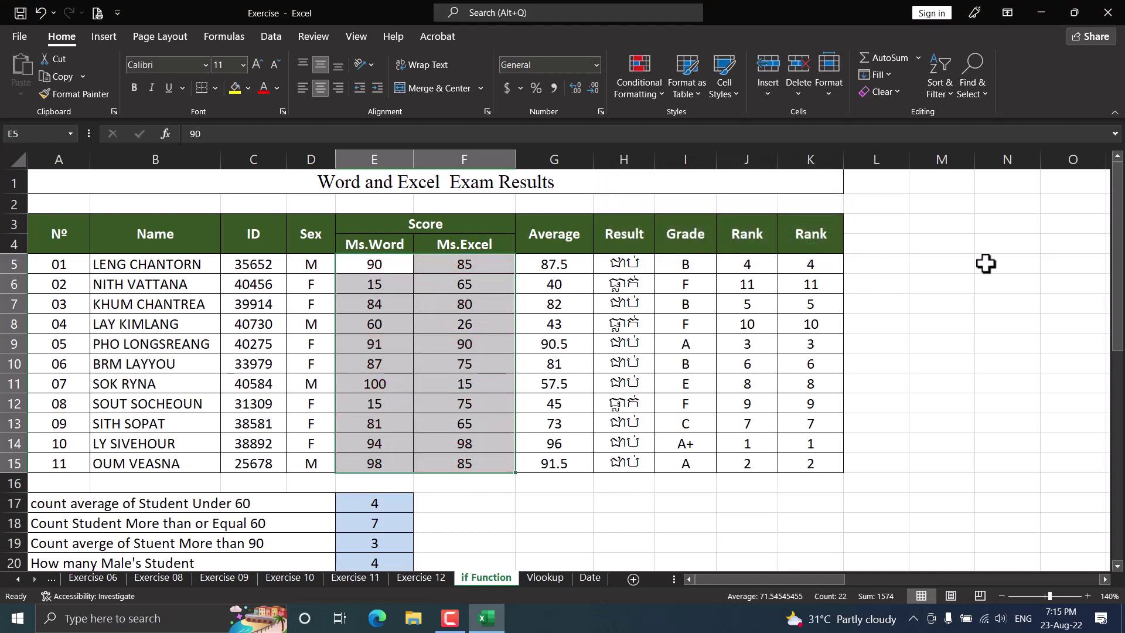
click(935, 270)
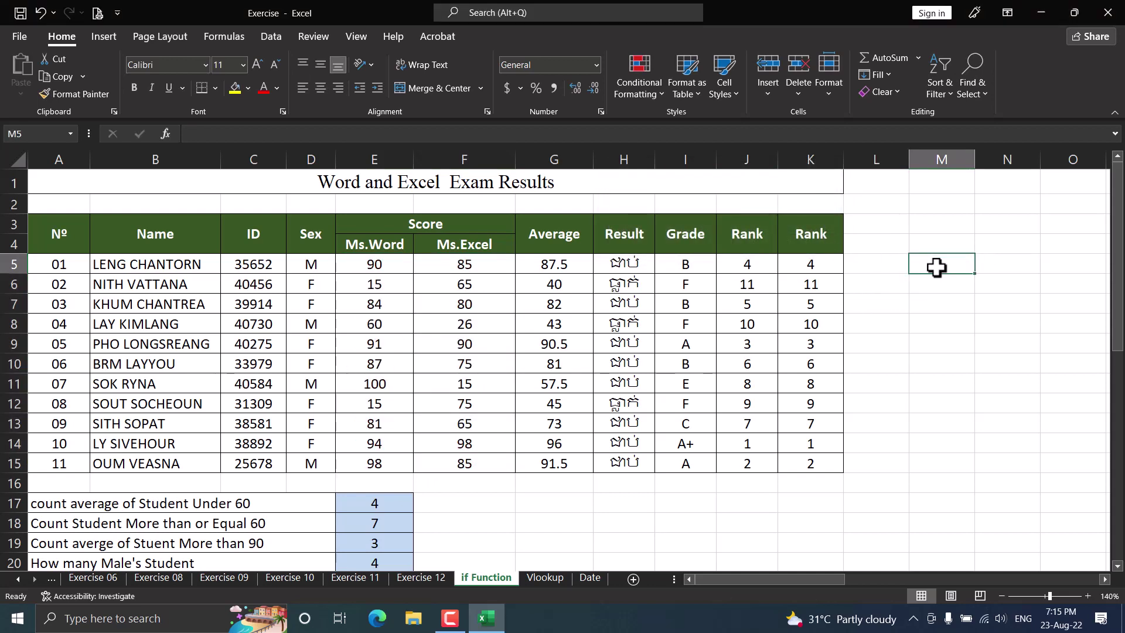
text(A)
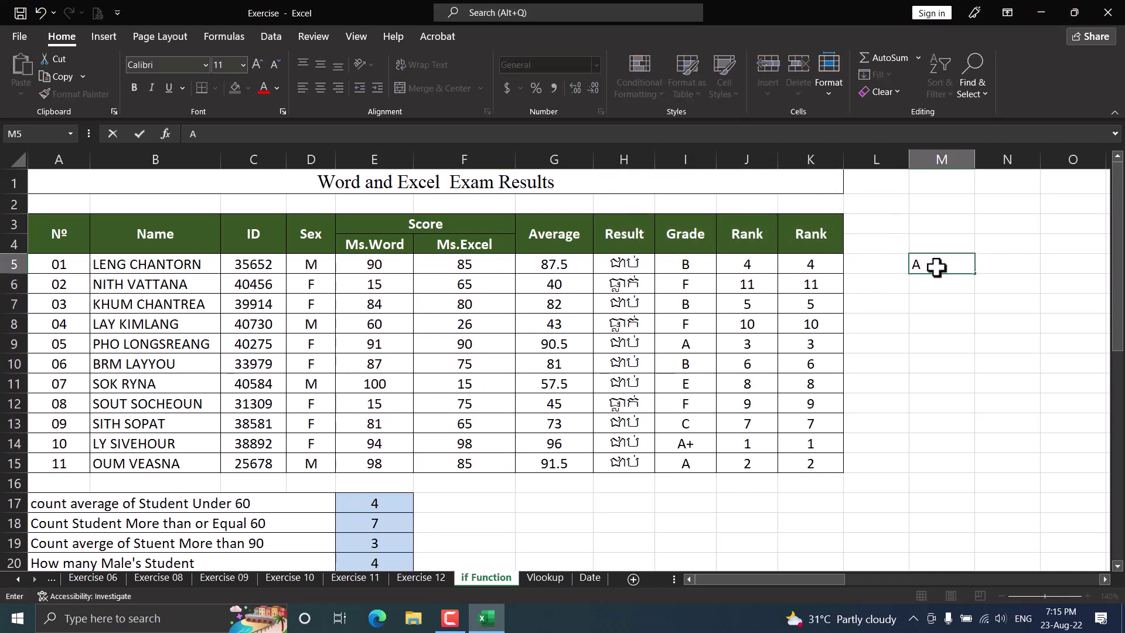
text(verage)
key(Return)
- Enter =AVERAGE(E5:F15) in N5, giving 71.5455
key(Up)
key(Right)
text(=)
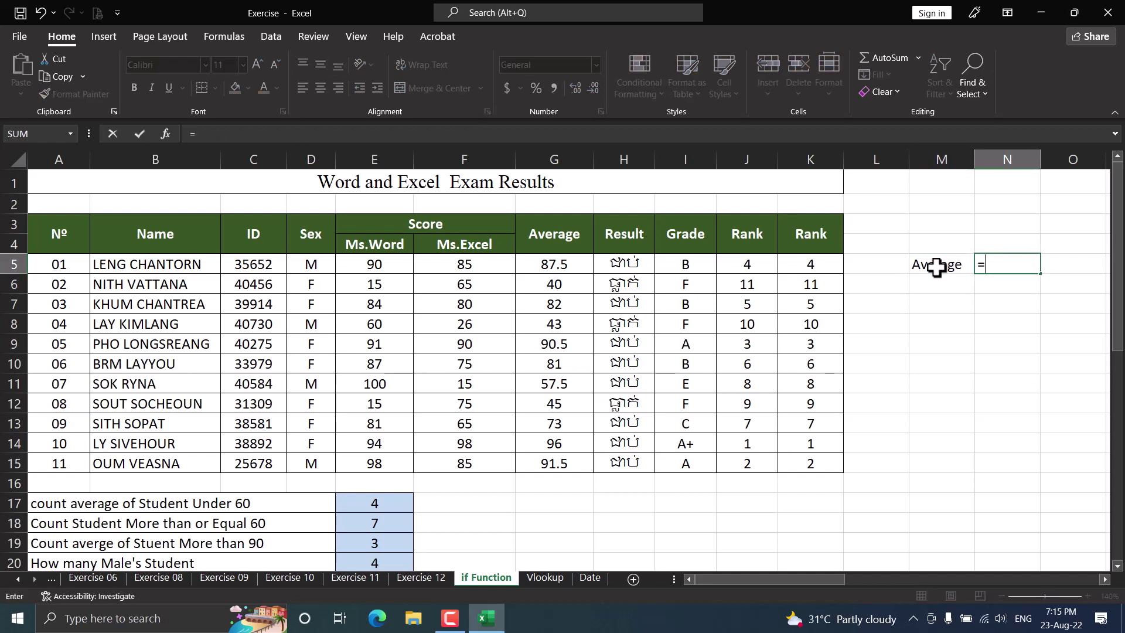
text(avera)
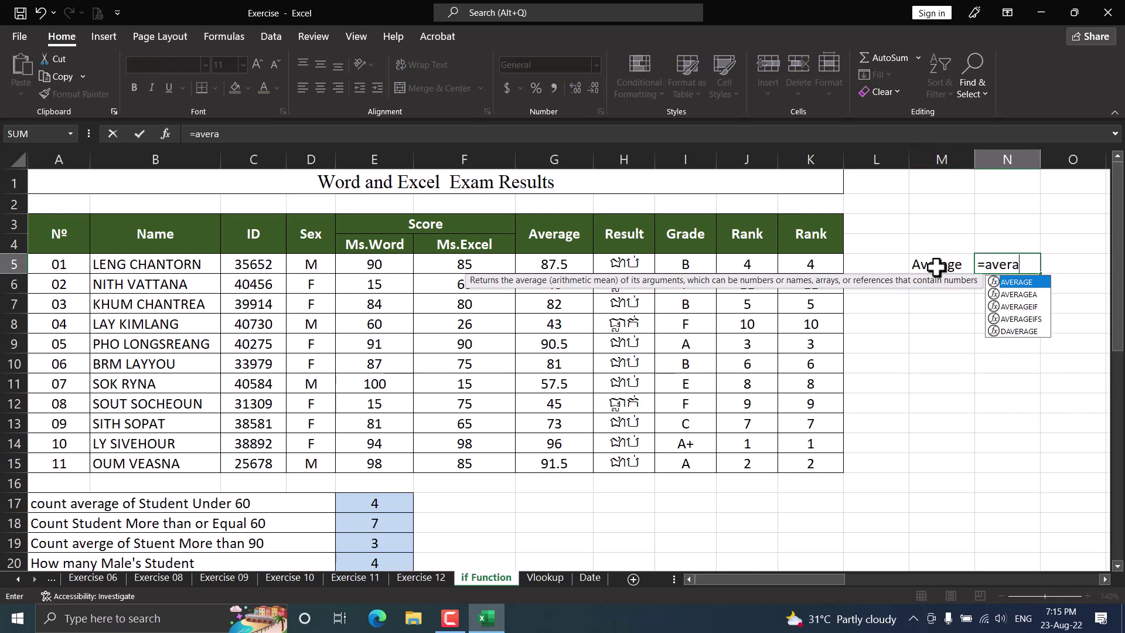
key(Tab)
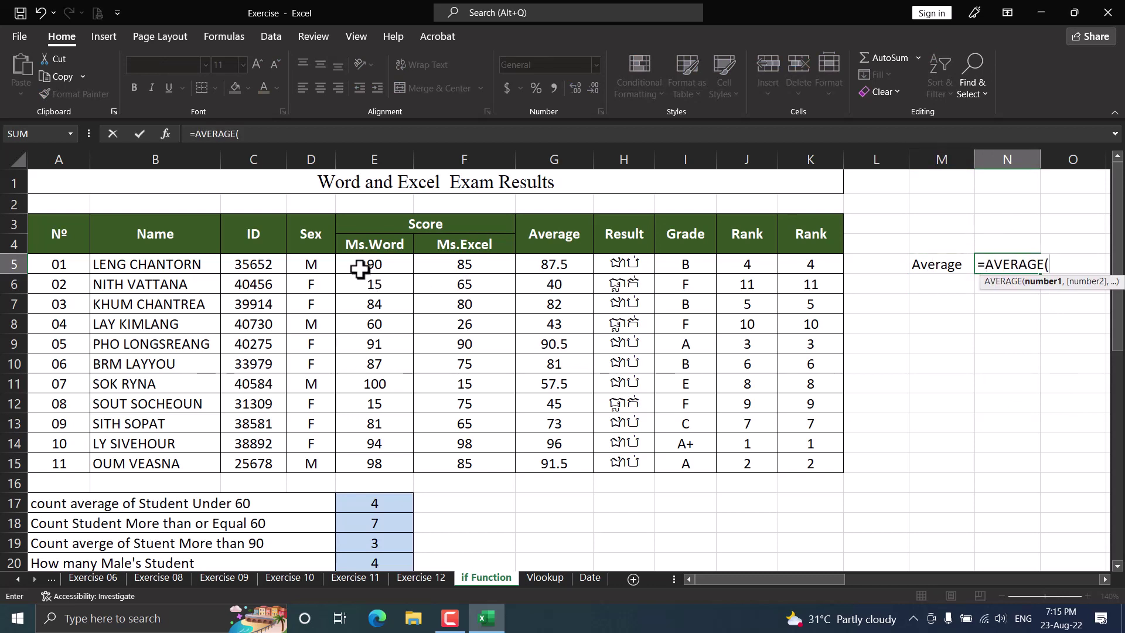
drag(375, 265, 442, 461)
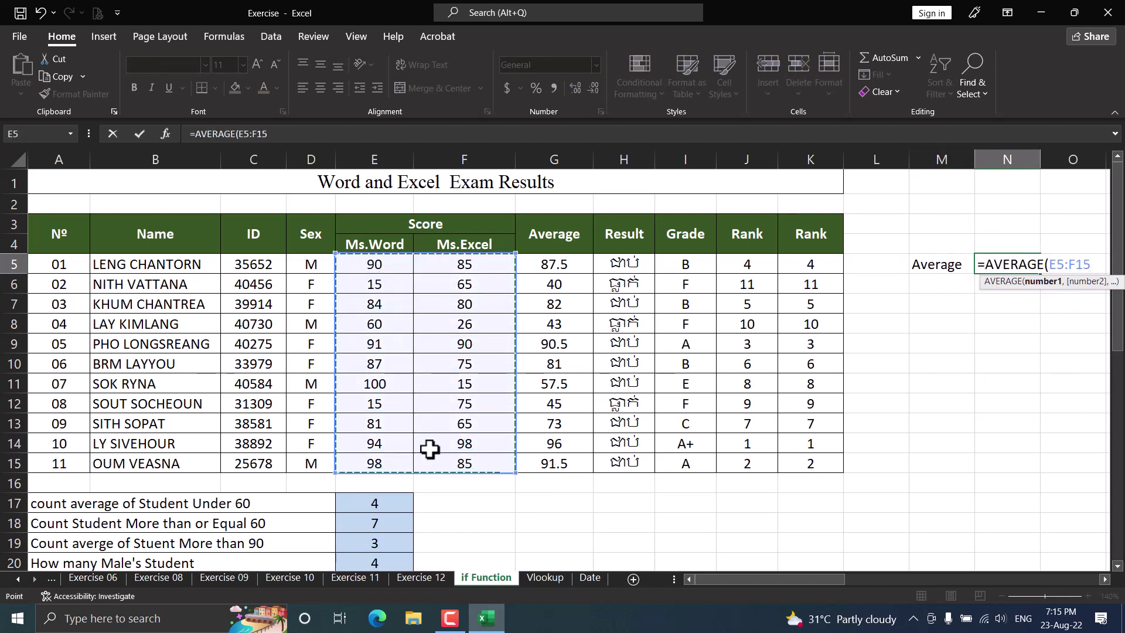
text())
key(Return)
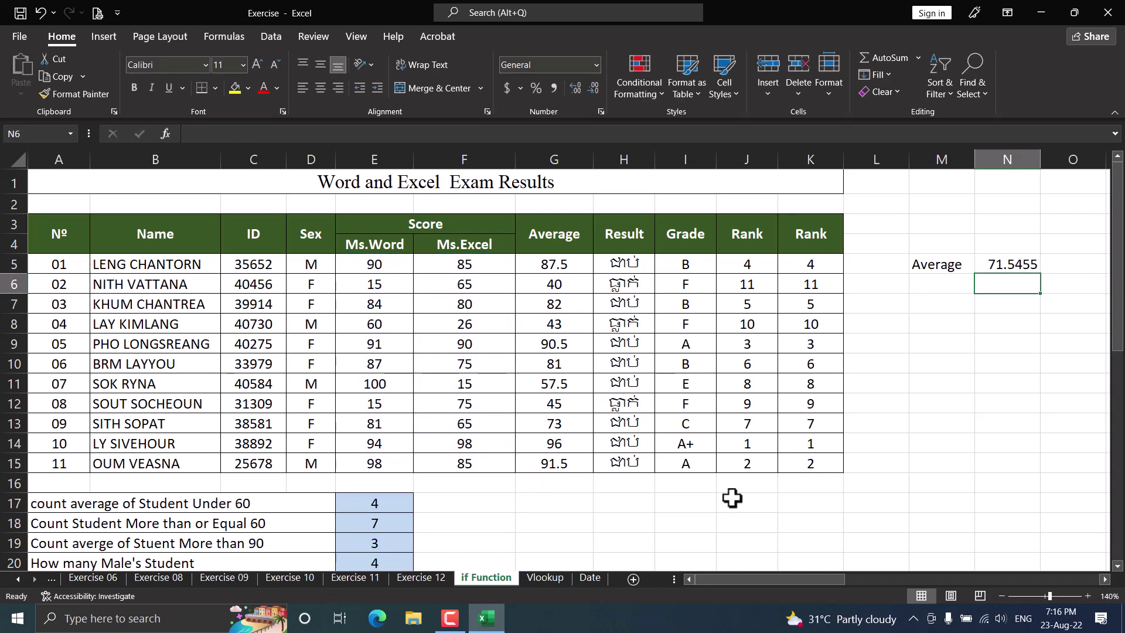
click(1012, 265)
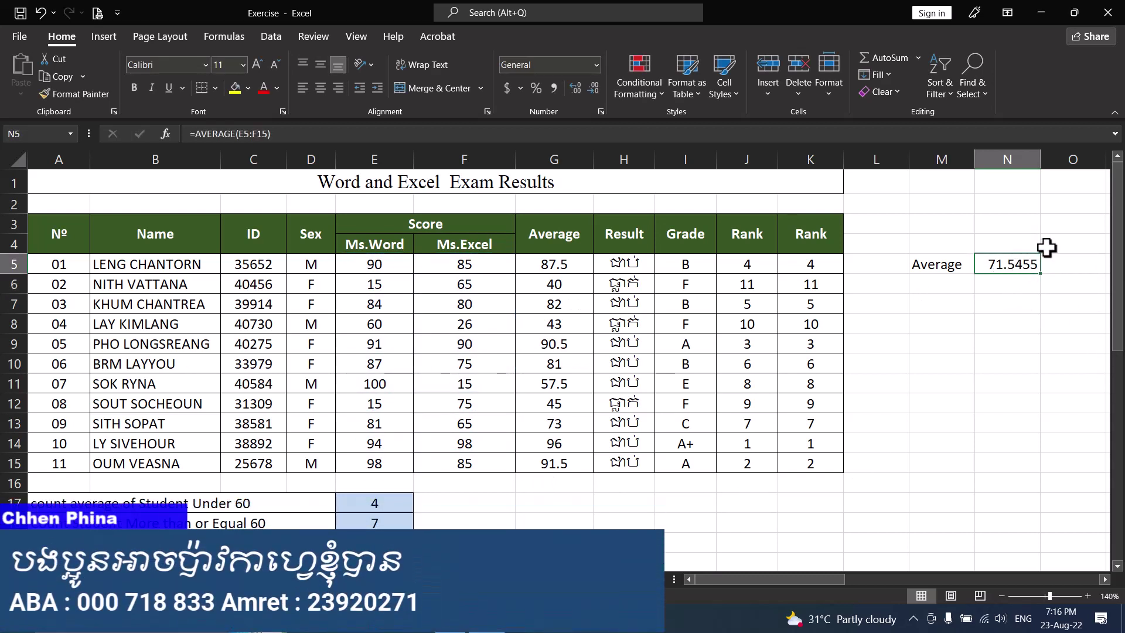
mouse_move(390, 263)
mouse_down()
mouse_move(485, 442)
mouse_move(479, 463)
mouse_up()
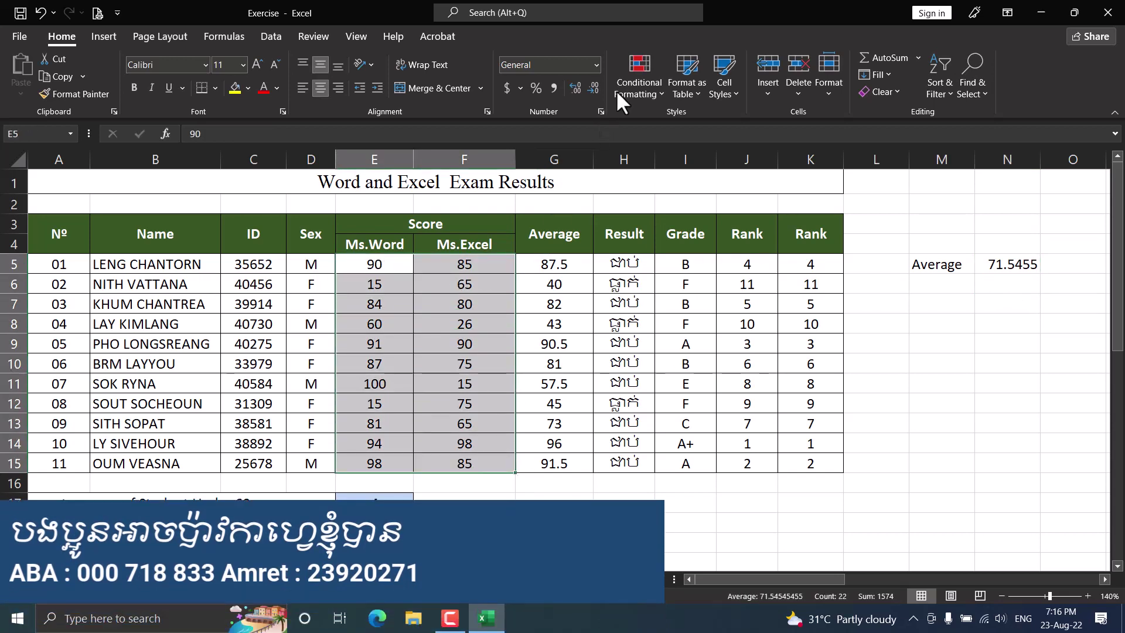
click(631, 88)
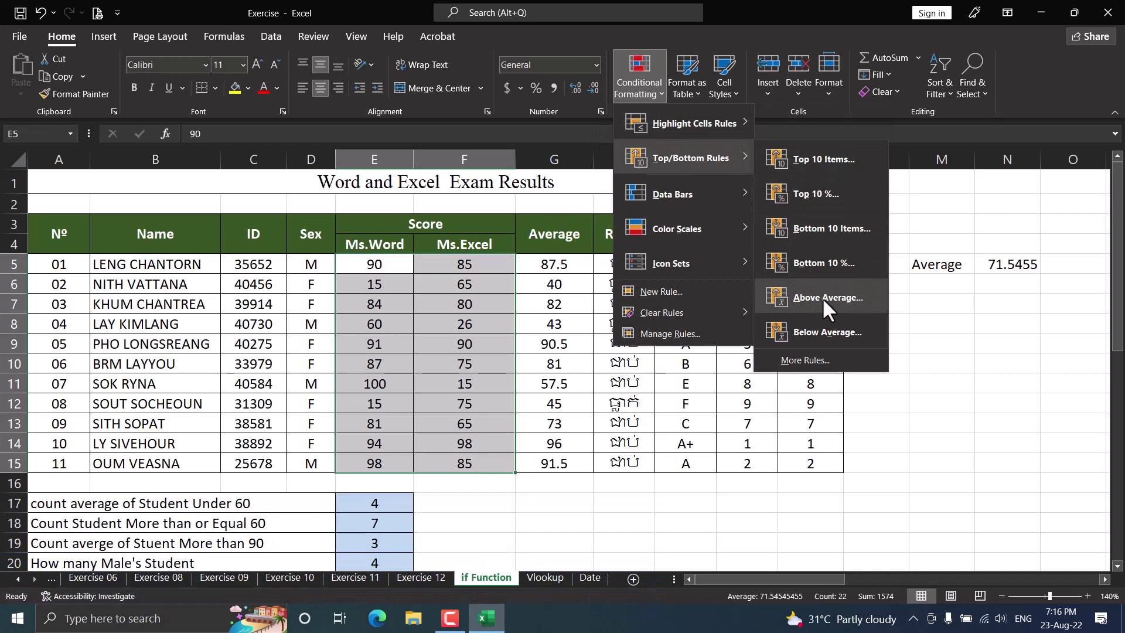
click(822, 297)
drag(723, 175, 607, 107)
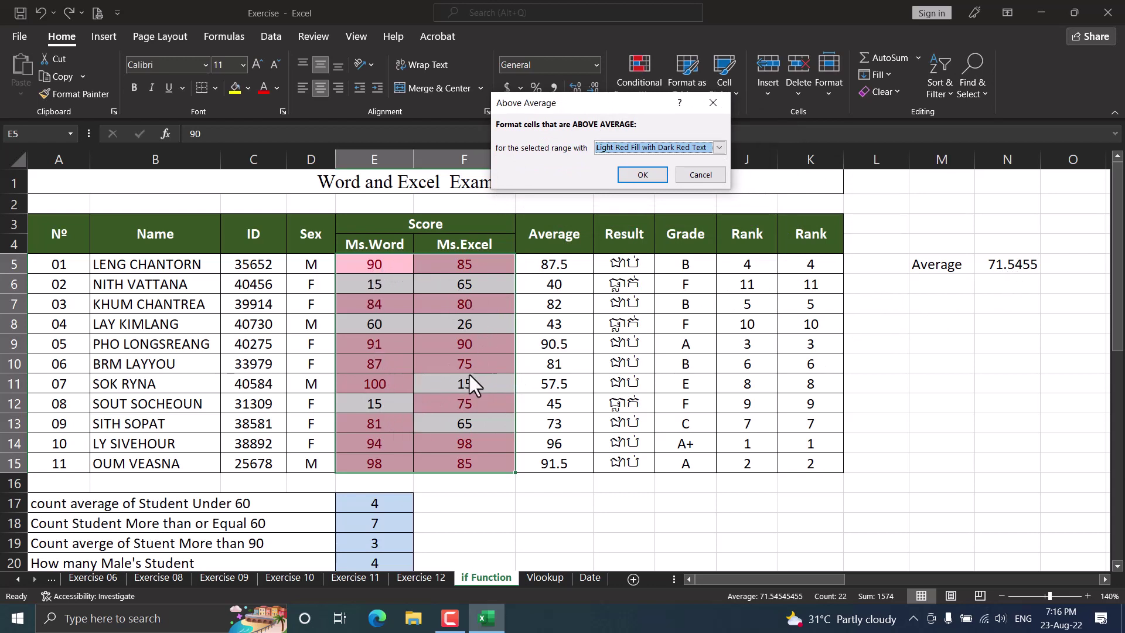
click(699, 176)
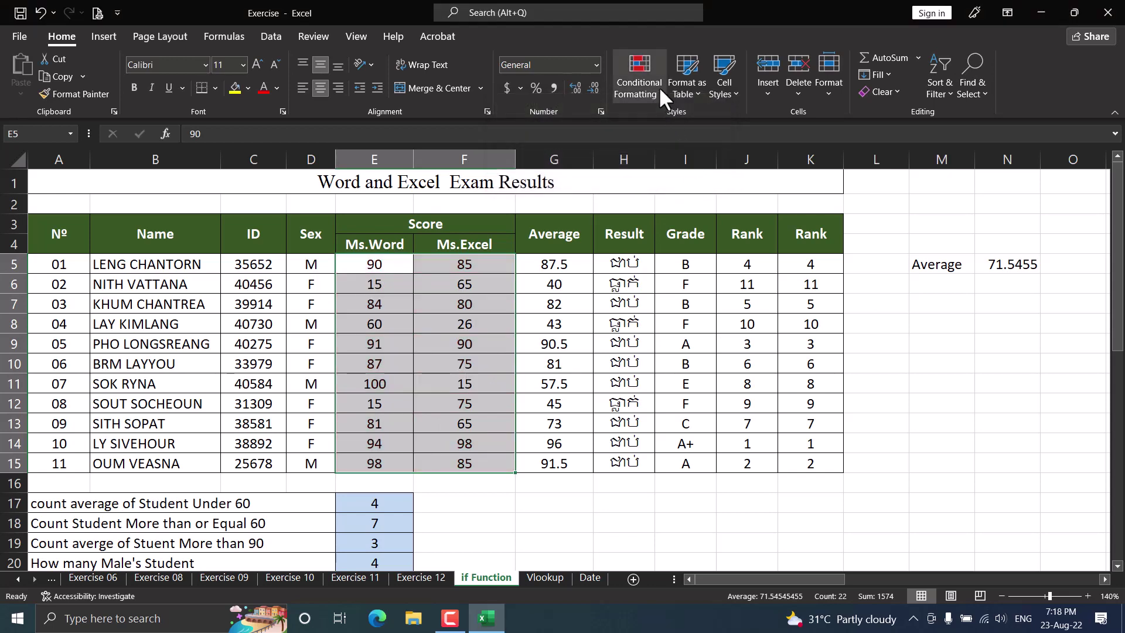
click(652, 82)
mouse_move(685, 158)
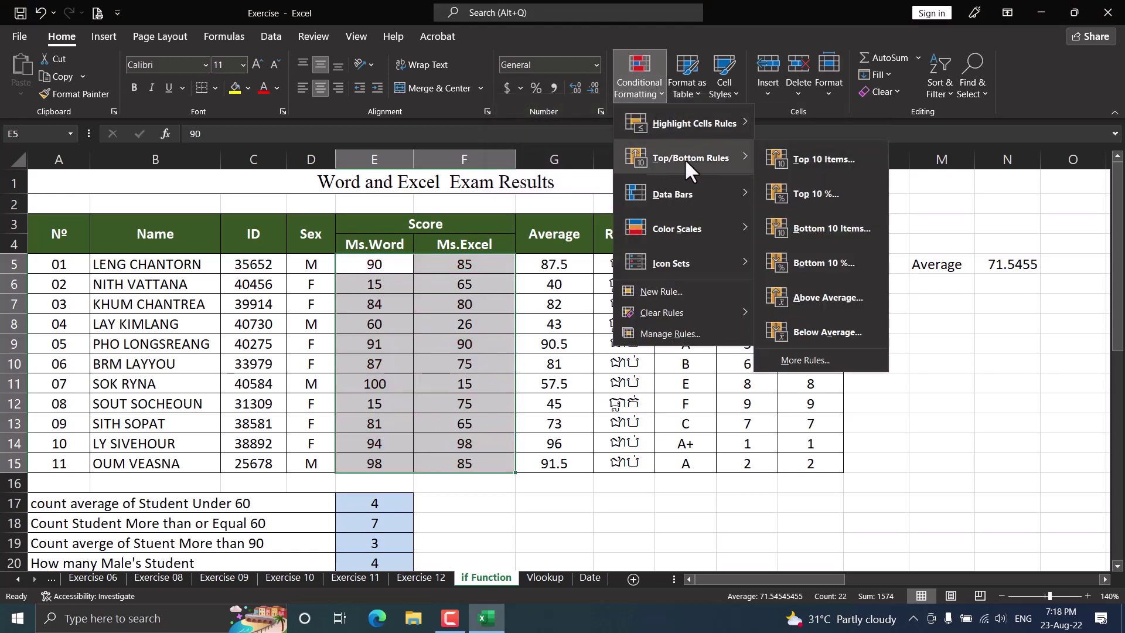
click(850, 334)
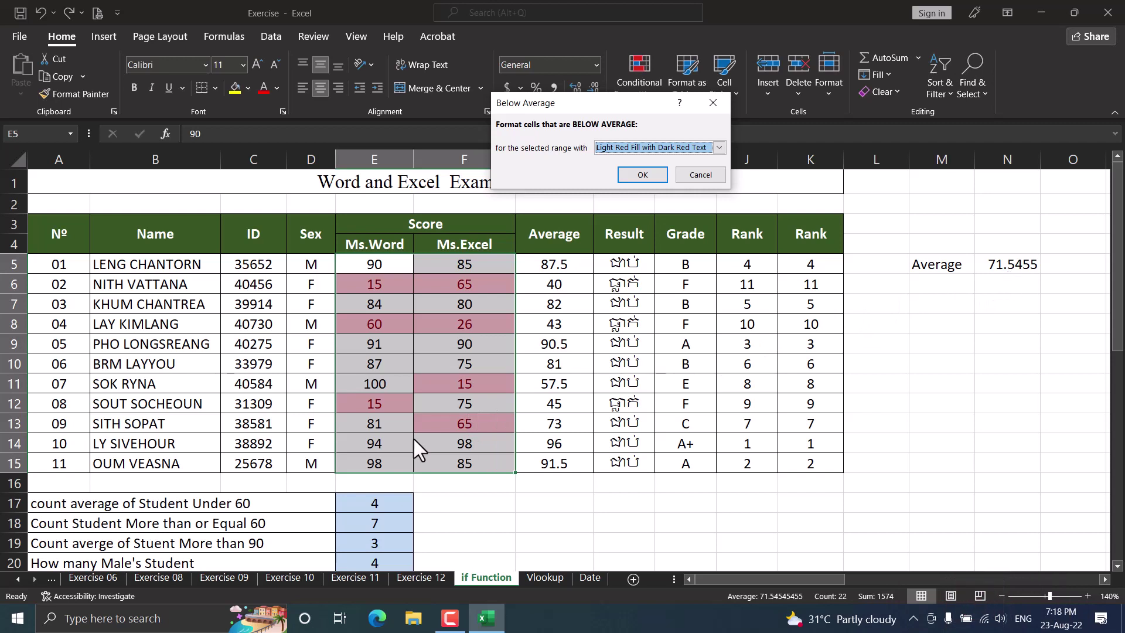
click(711, 179)
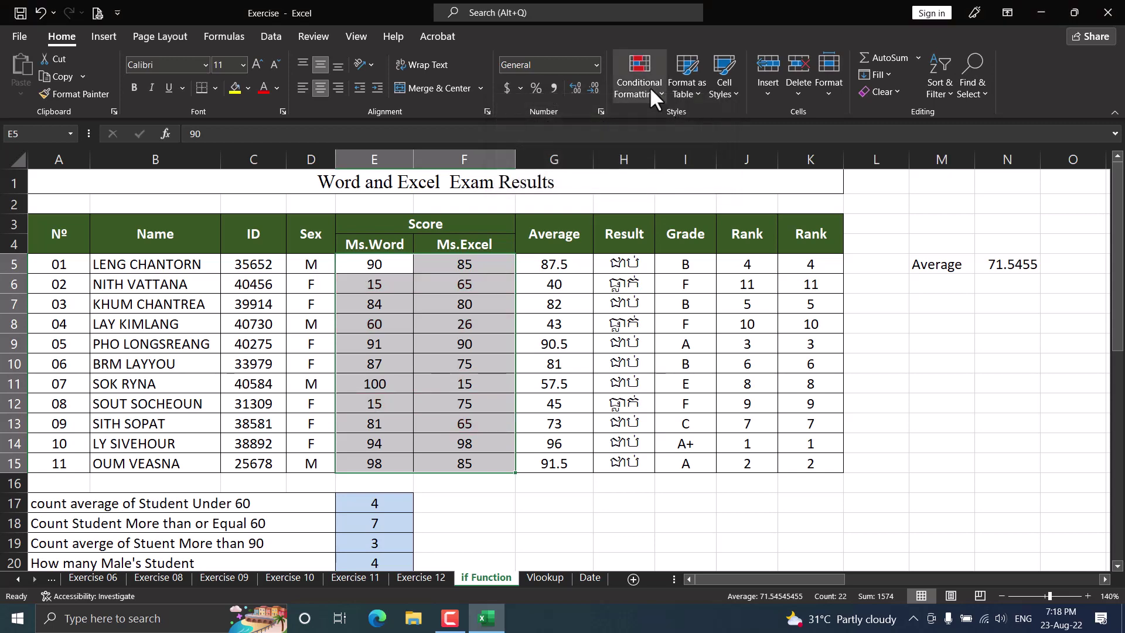
click(645, 86)
mouse_move(691, 158)
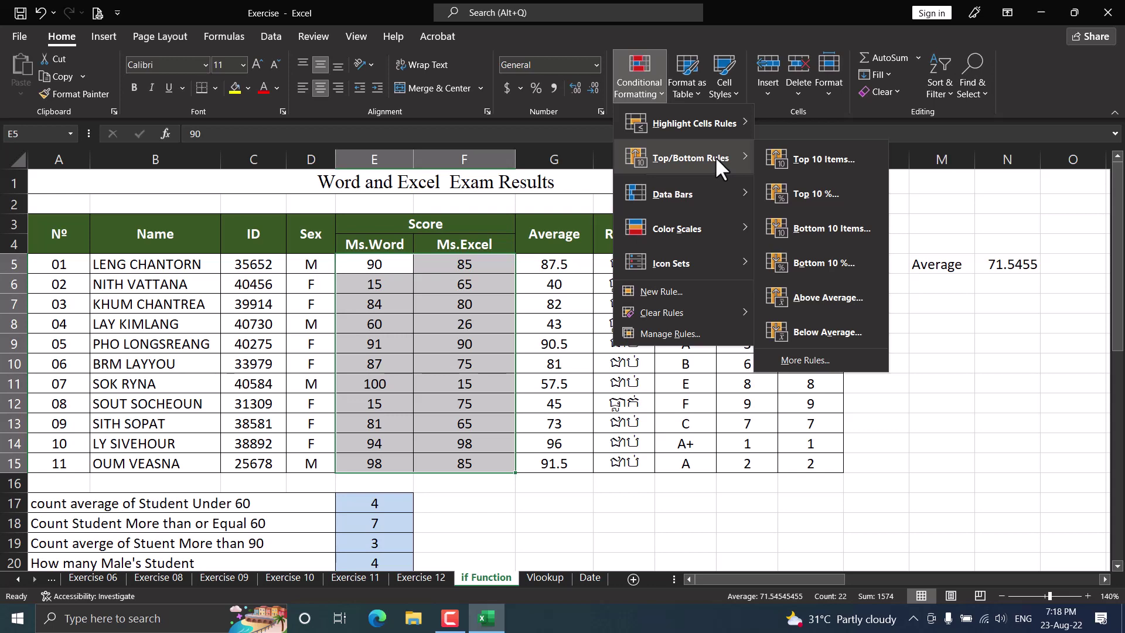
click(975, 261)
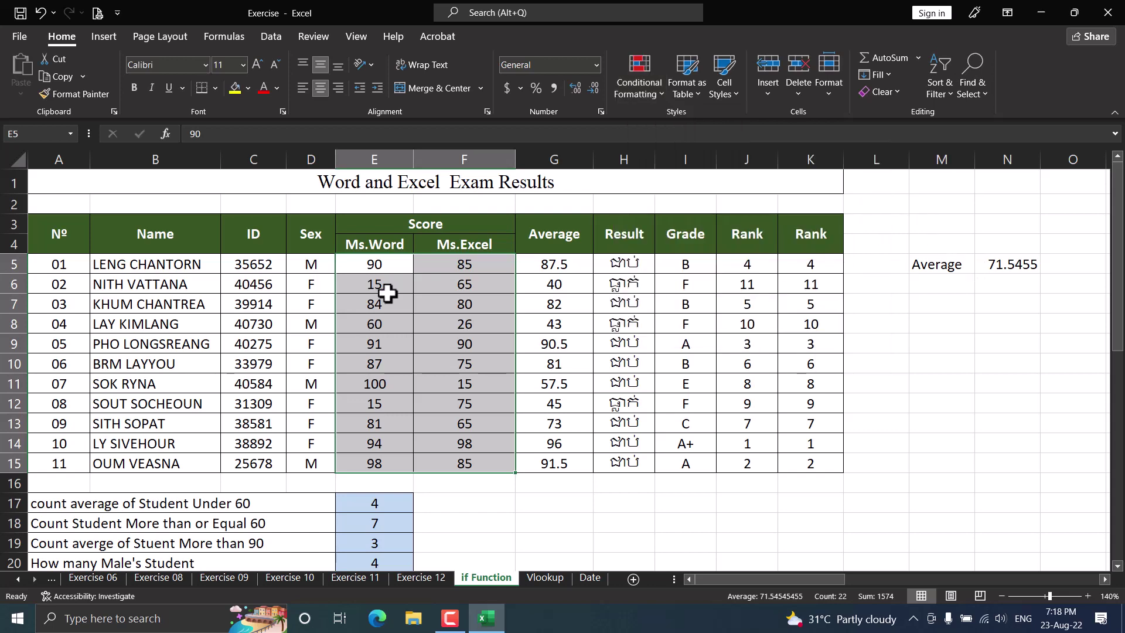
click(791, 378)
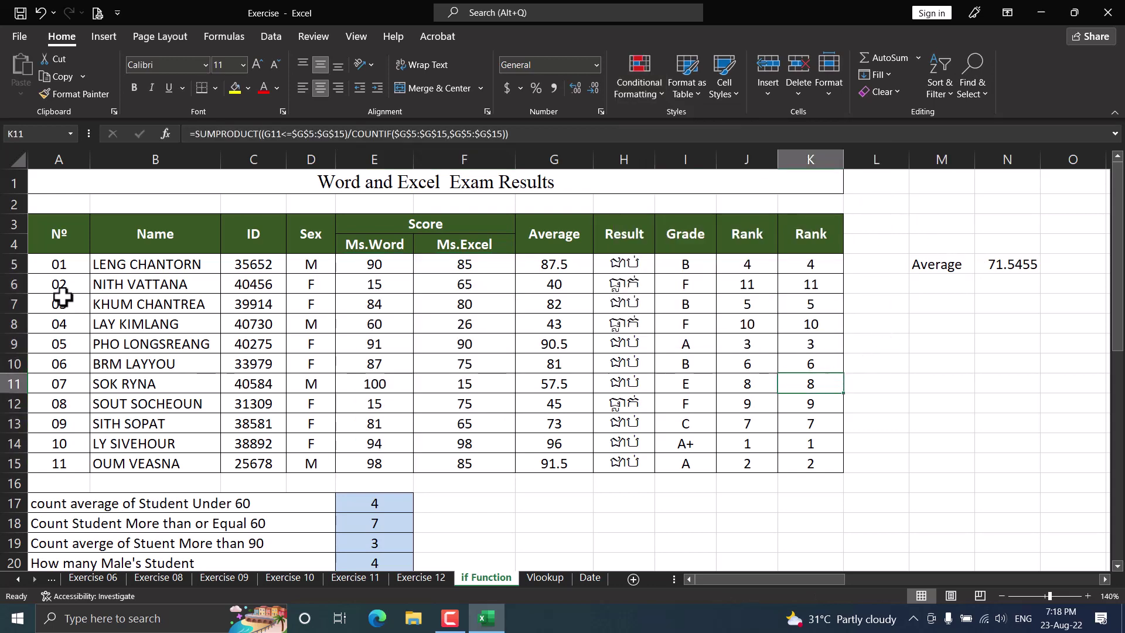